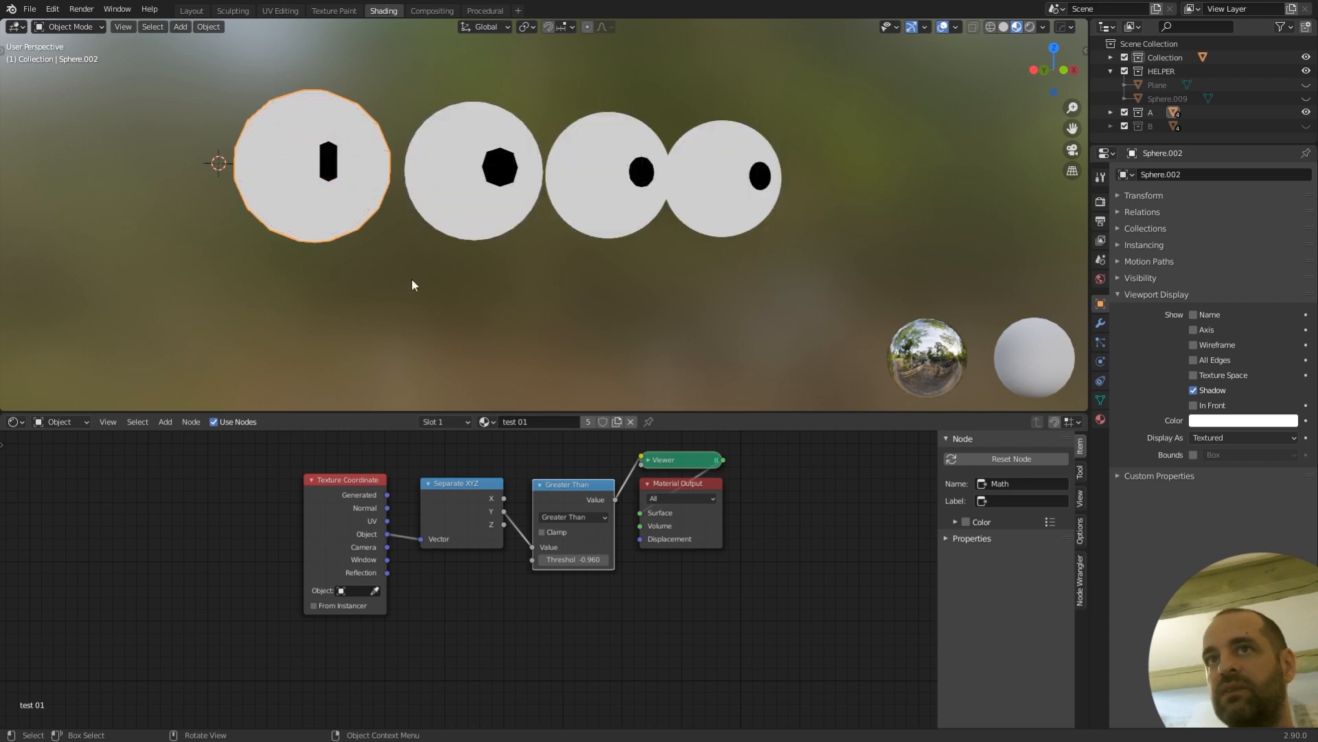
Connect the Greater Than node's Value output to the Material Output's Surface input.
{"action": "middle_click_drag", "start_coordinate": [379, 284], "coordinate": [437, 292]}
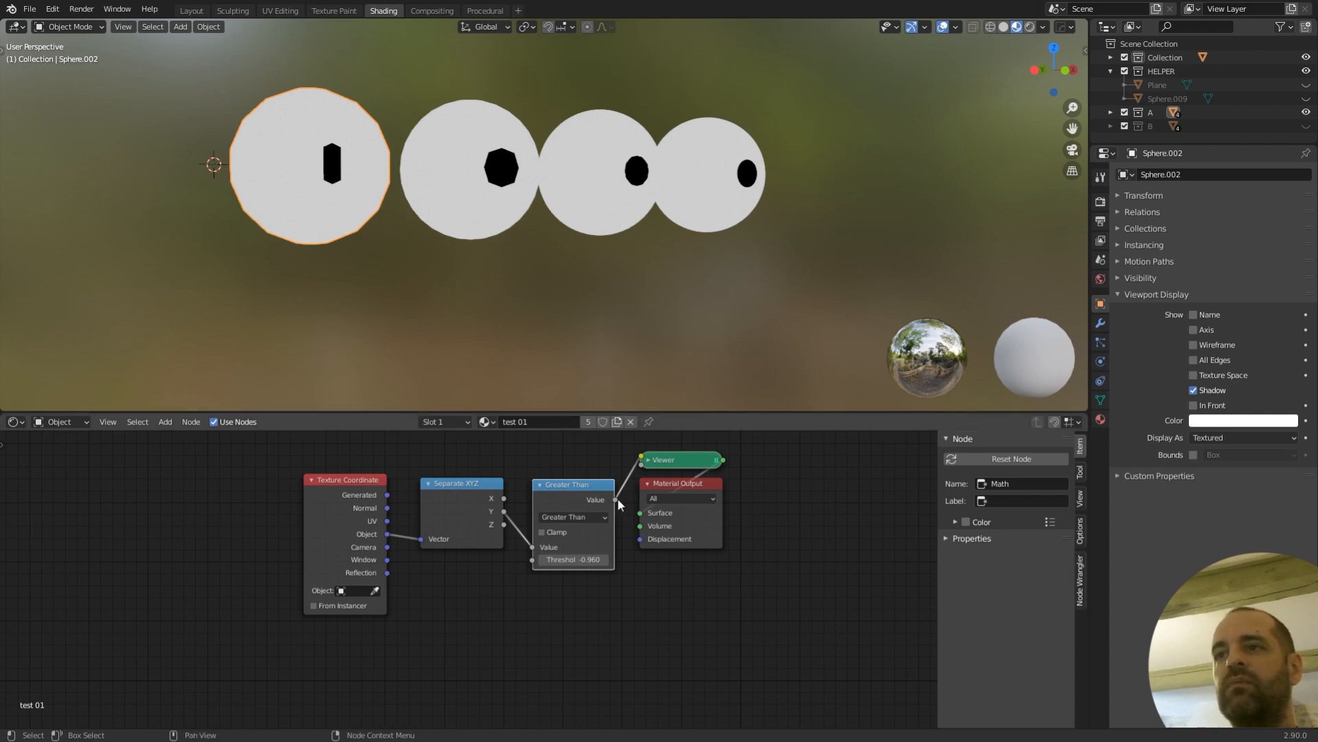
{"action": "left_click_drag", "start_coordinate": [616, 500], "coordinate": [639, 512]}
{"action": "middle_click_drag", "start_coordinate": [430, 282], "coordinate": [442, 252]}
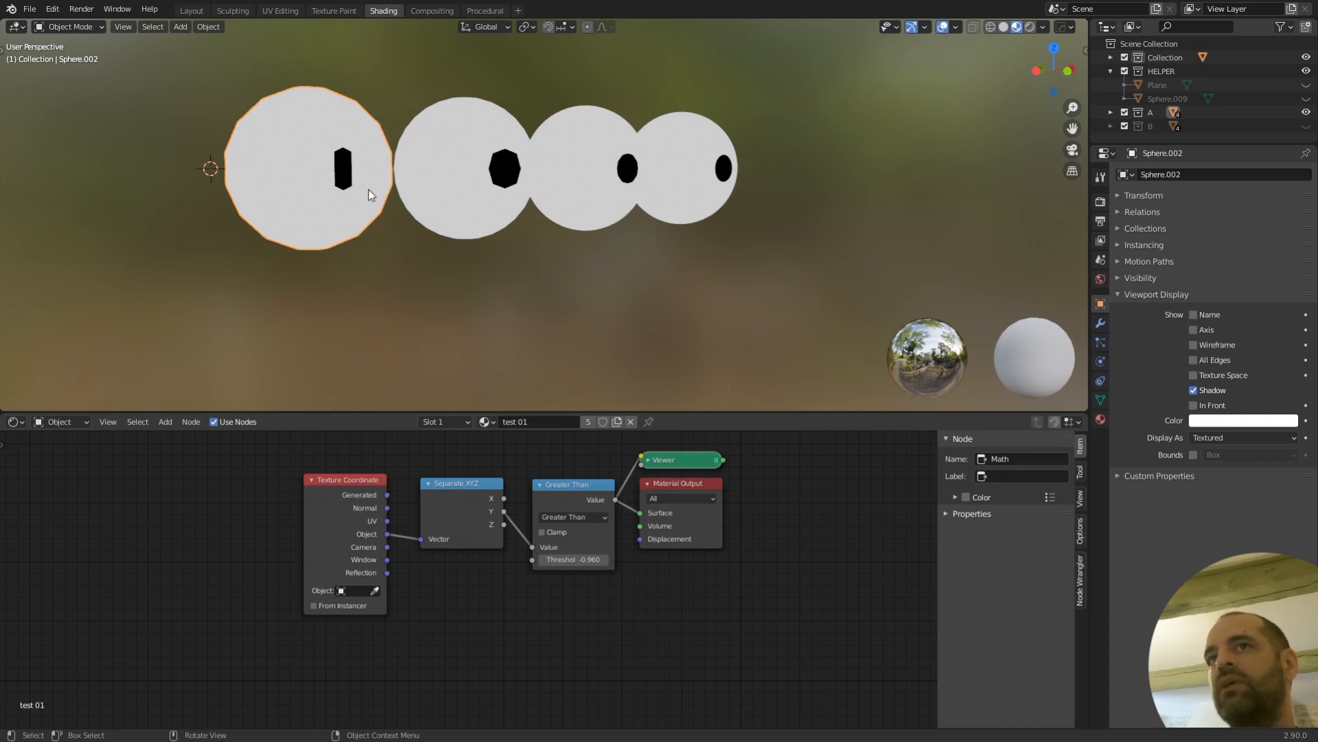
Enable the wireframe overlay in the viewport and deselect the coarsest sphere.
{"action": "scroll", "coordinate": [422, 255], "scroll_direction": "down", "scroll_amount": 1}
{"action": "scroll", "coordinate": [422, 255], "scroll_direction": "up", "scroll_amount": 1}
{"action": "scroll", "coordinate": [422, 258], "scroll_direction": "up", "scroll_amount": 1}
{"action": "scroll", "coordinate": [434, 262], "scroll_direction": "down", "scroll_amount": 2}
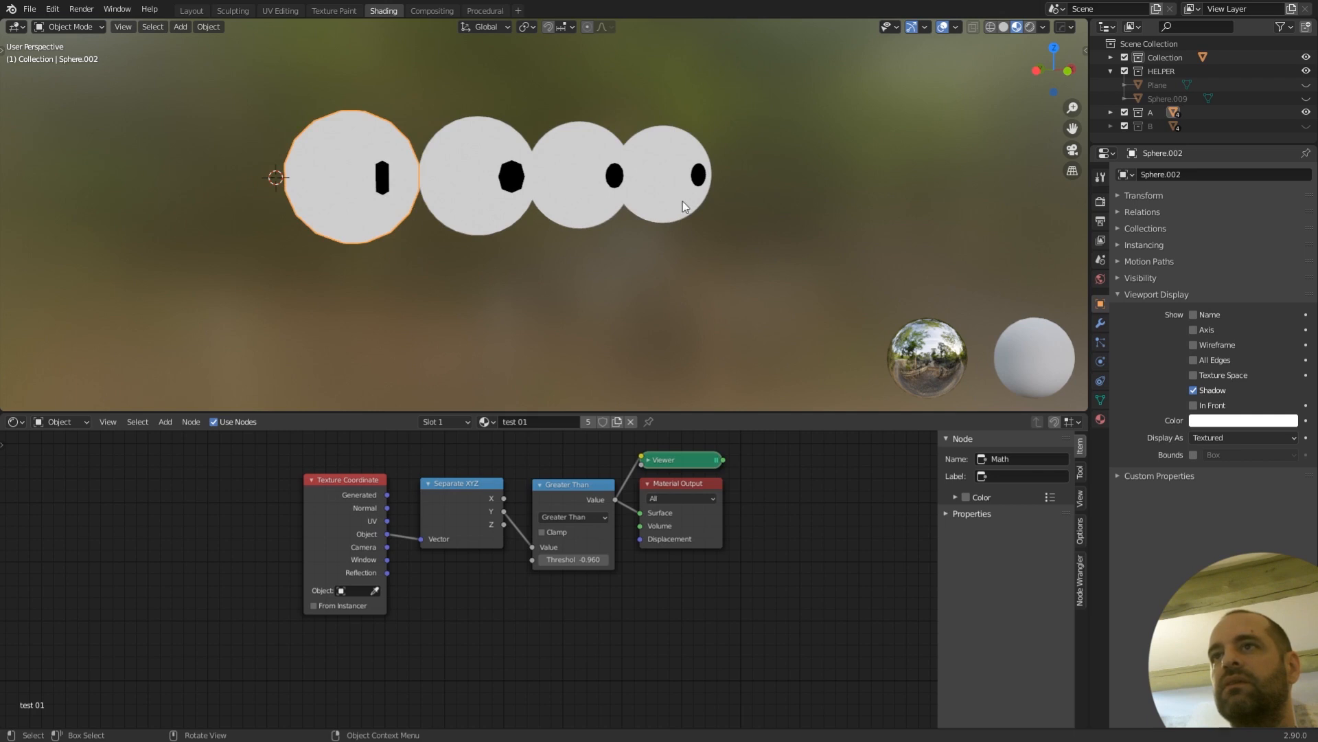
{"action": "key", "text": "shift+z"}
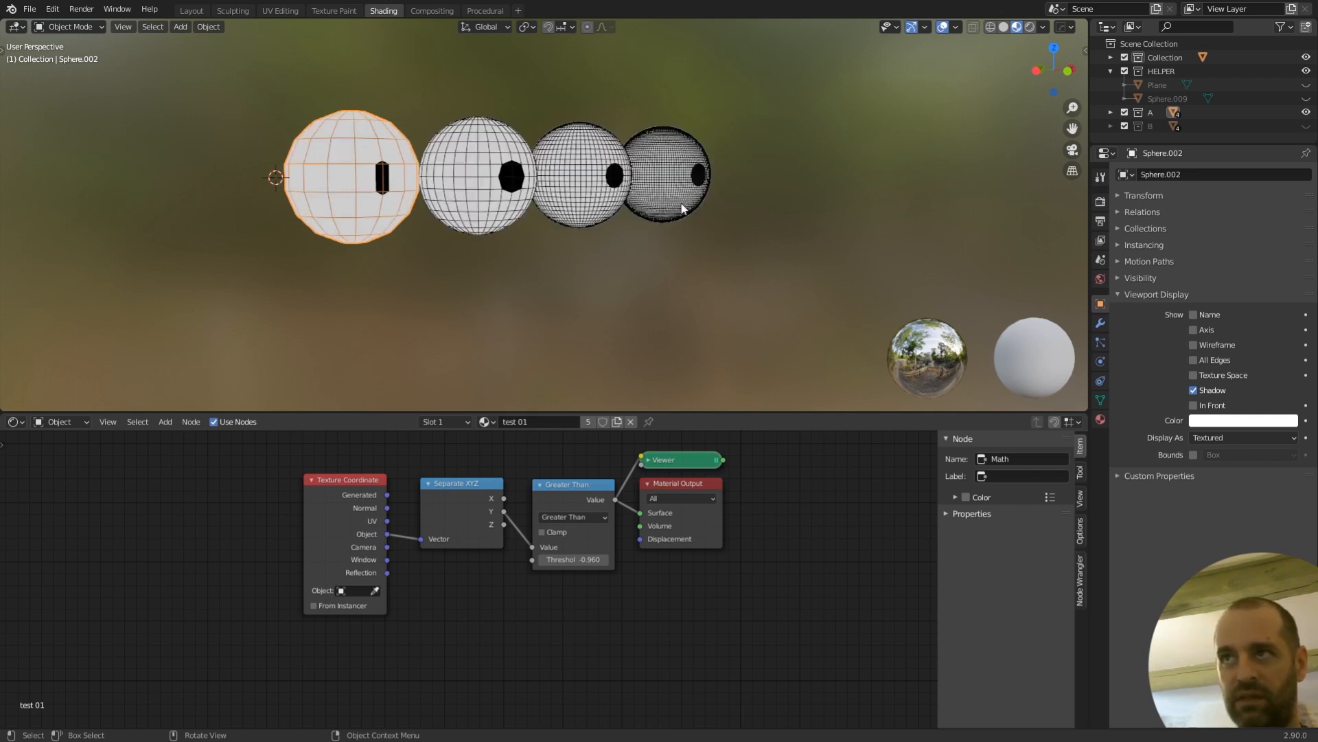
{"action": "left_click", "coordinate": [581, 258]}
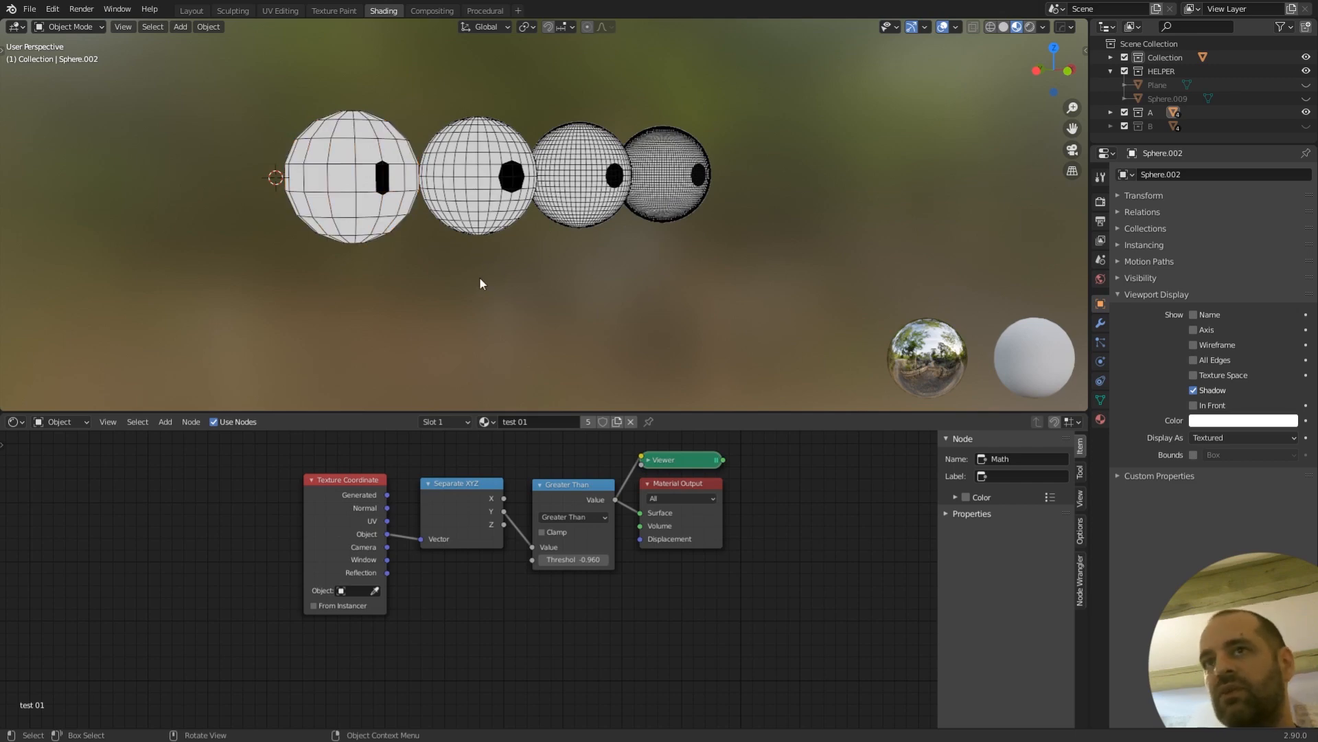
Examine the black pupil area on the wireframed spheres, especially the coarsest one, from the front and side.
{"action": "middle_click_drag", "start_coordinate": [442, 280], "coordinate": [481, 135]}
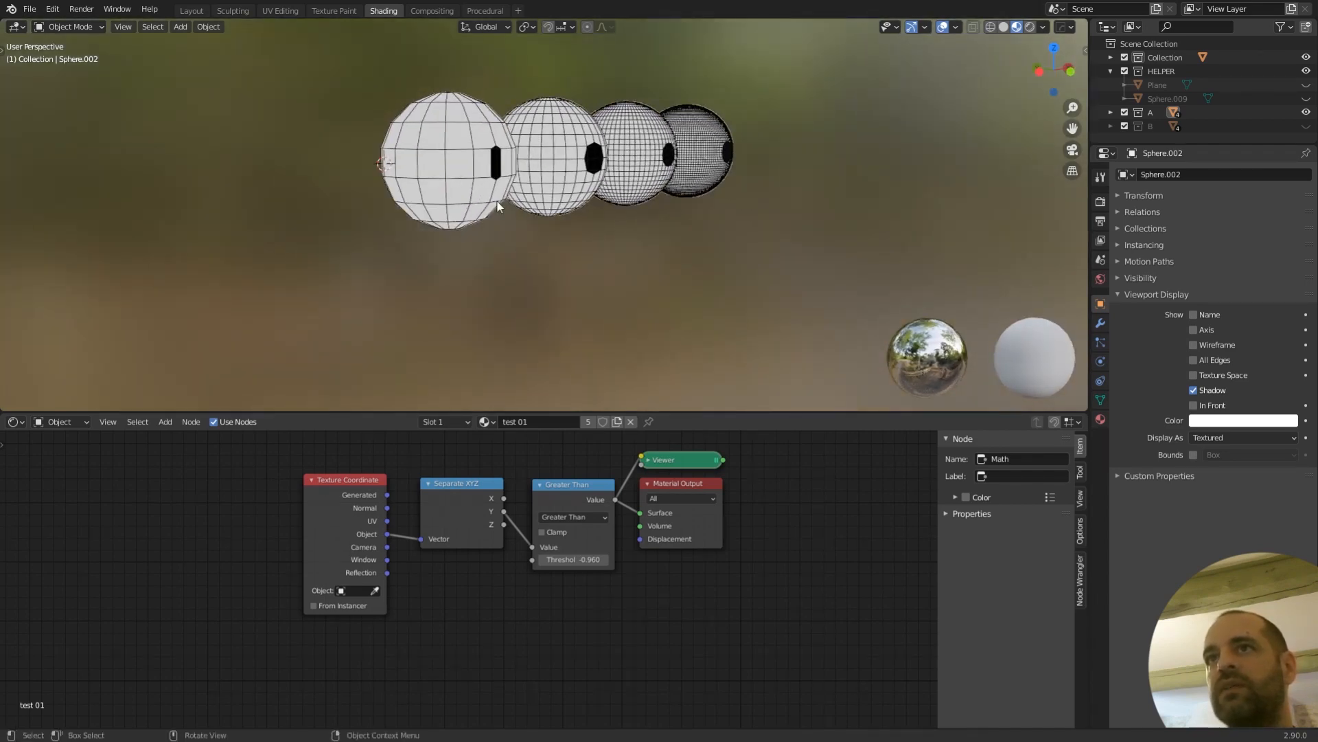
{"action": "middle_click_drag", "start_coordinate": [471, 191], "coordinate": [504, 223]}
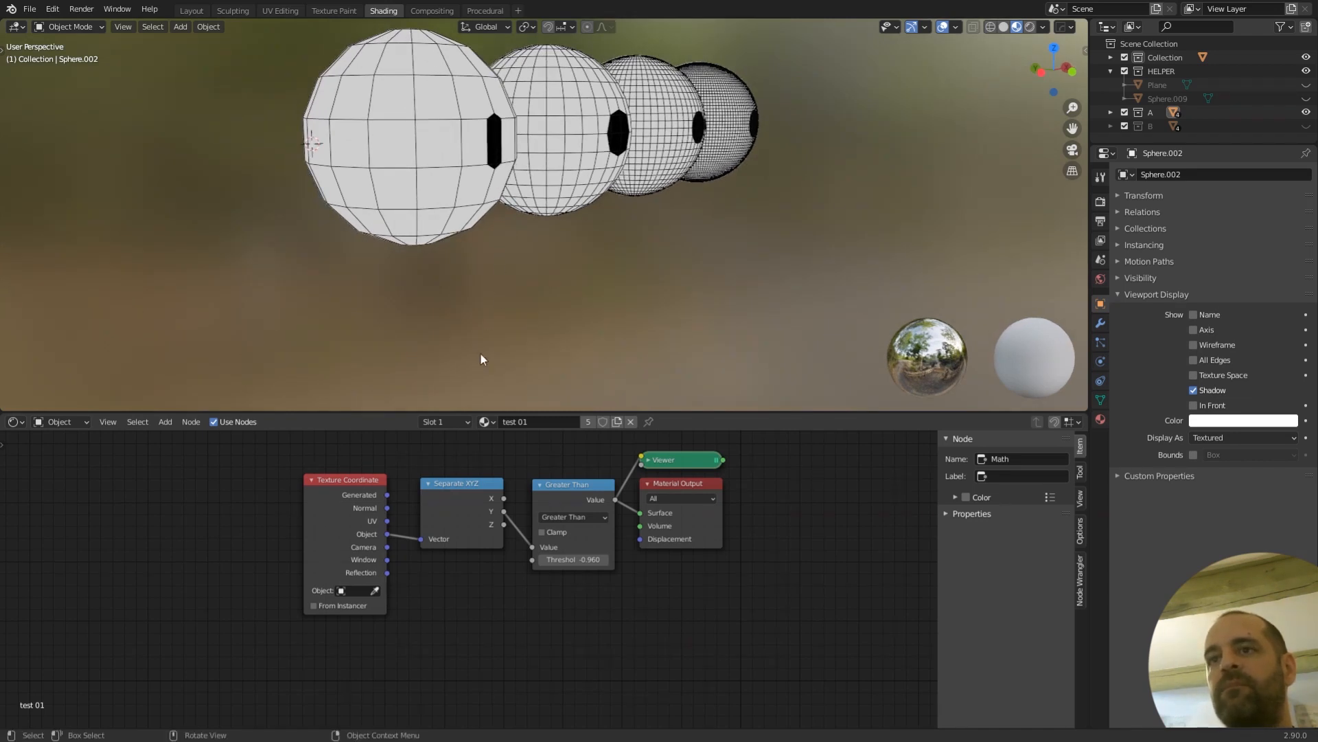
{"action": "left_click", "coordinate": [459, 502]}
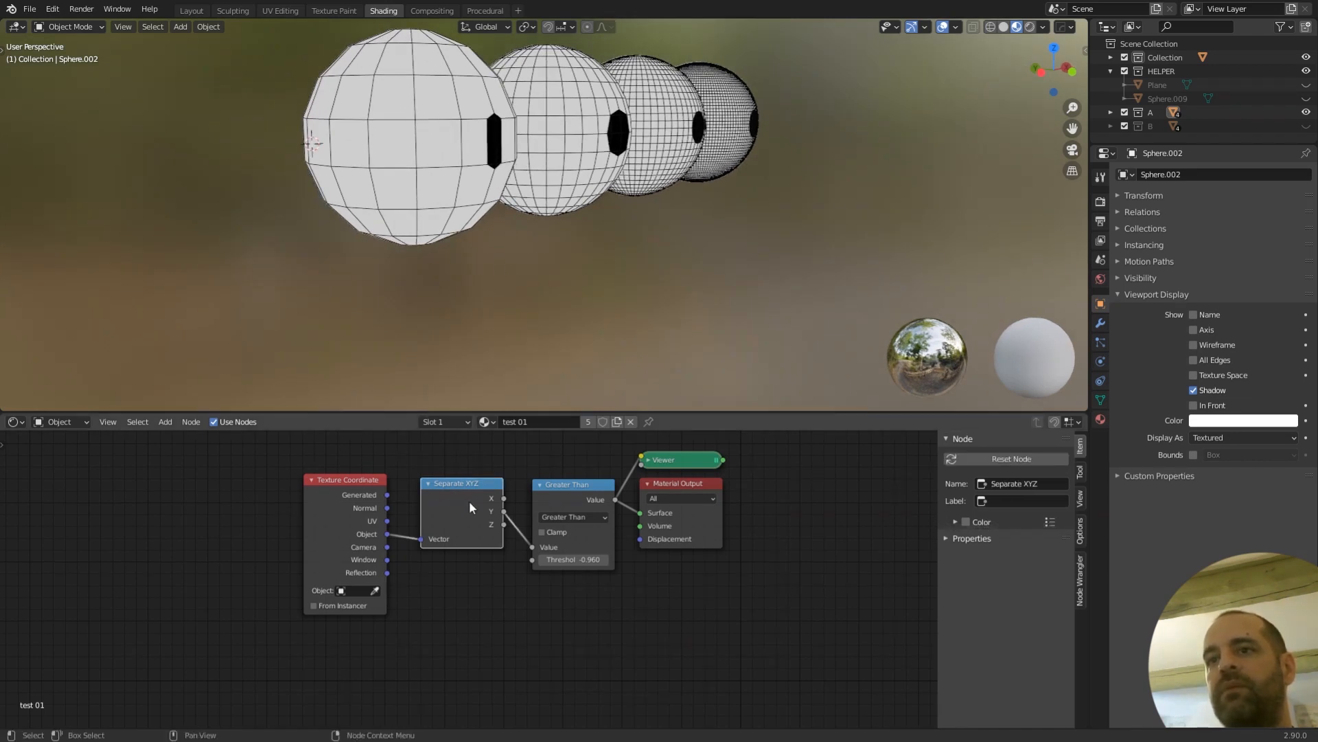
{"action": "middle_click_drag", "start_coordinate": [522, 275], "coordinate": [567, 240]}
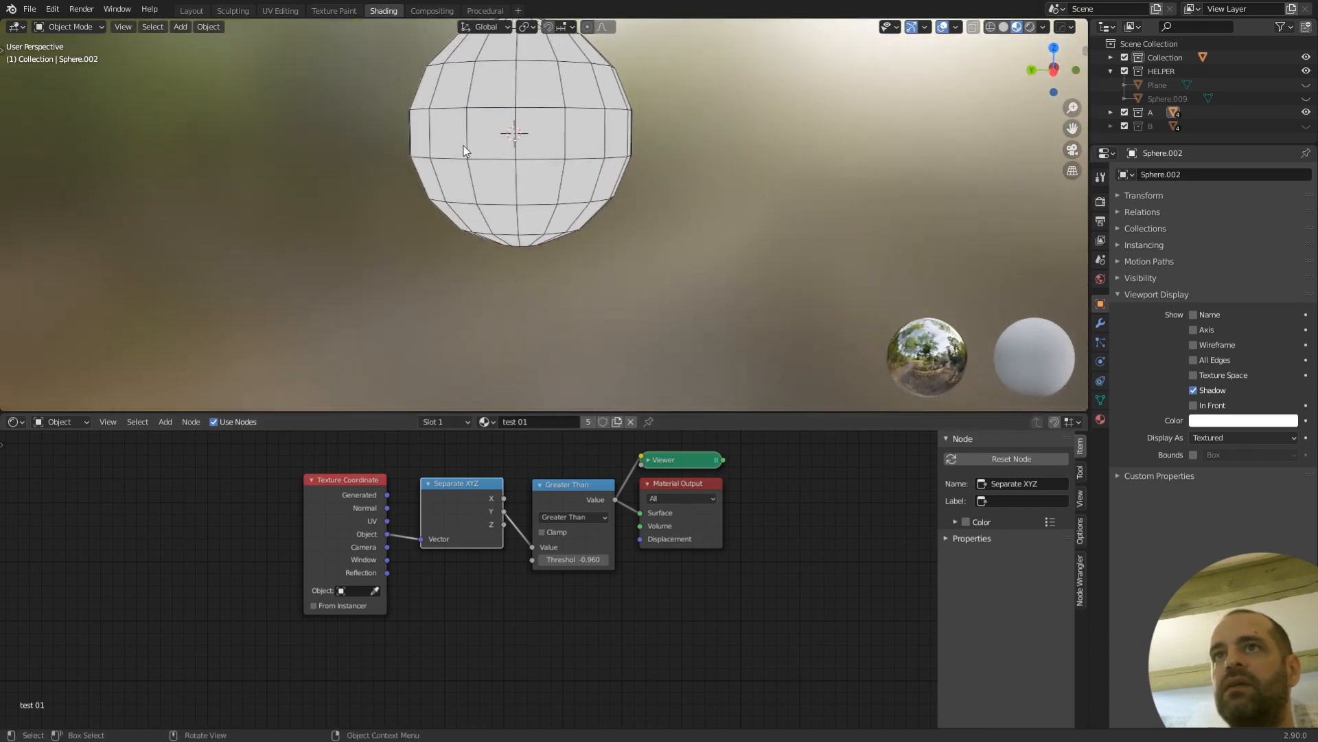
{"action": "middle_click_drag", "start_coordinate": [495, 184], "coordinate": [486, 186]}
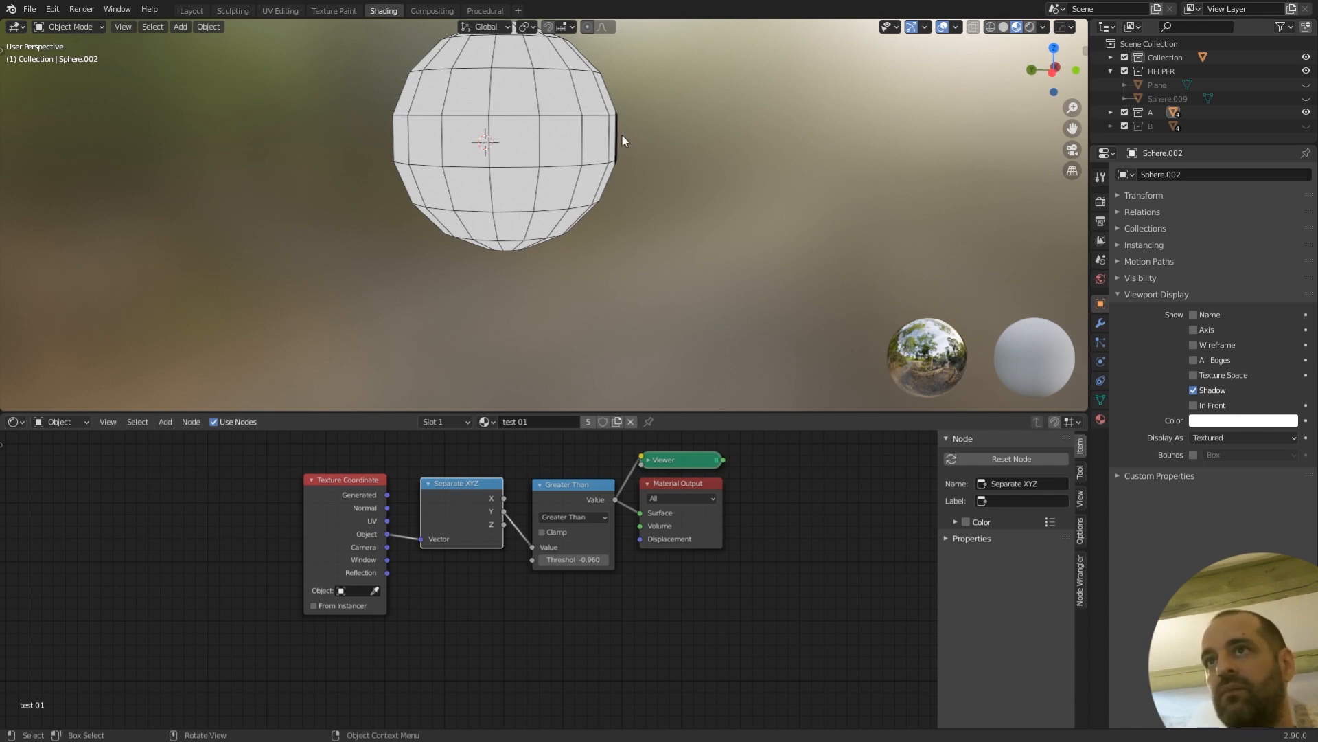
{"action": "middle_click_drag", "start_coordinate": [621, 135], "coordinate": [618, 186]}
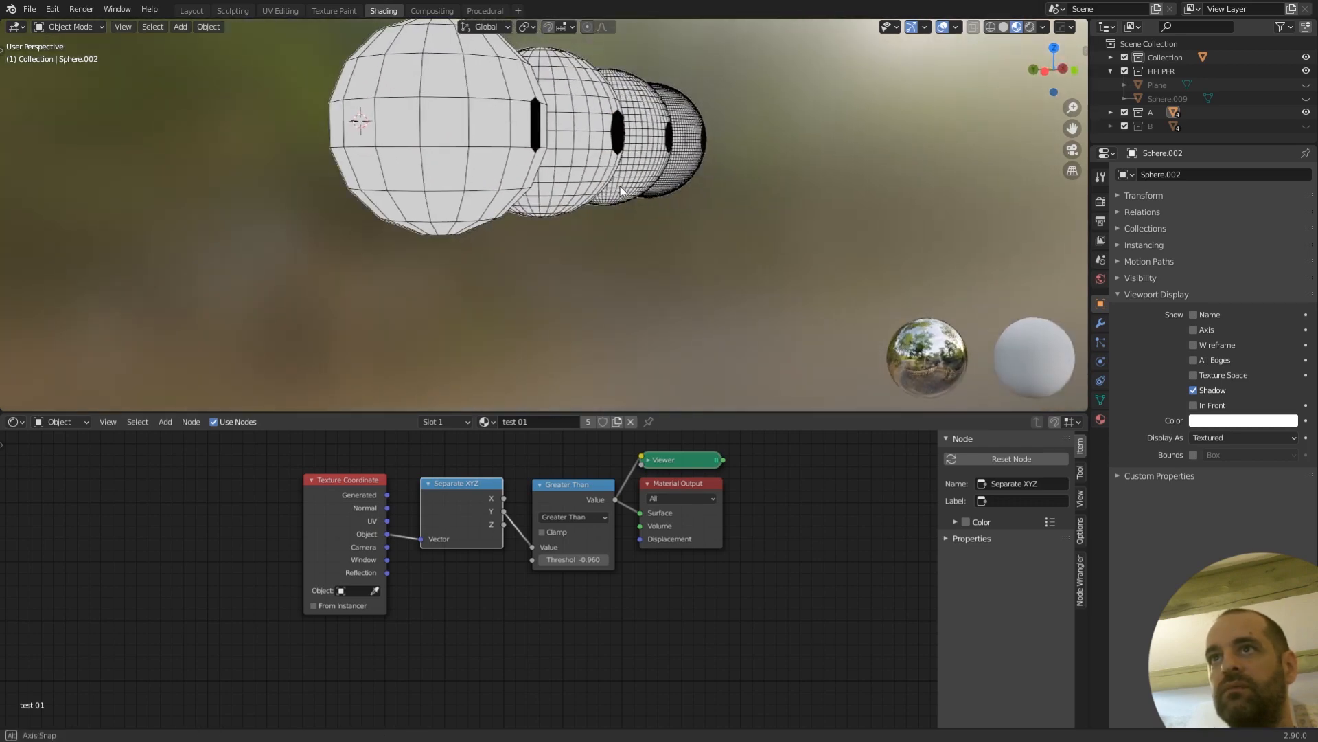
{"action": "middle_click_drag", "start_coordinate": [400, 152], "coordinate": [413, 154]}
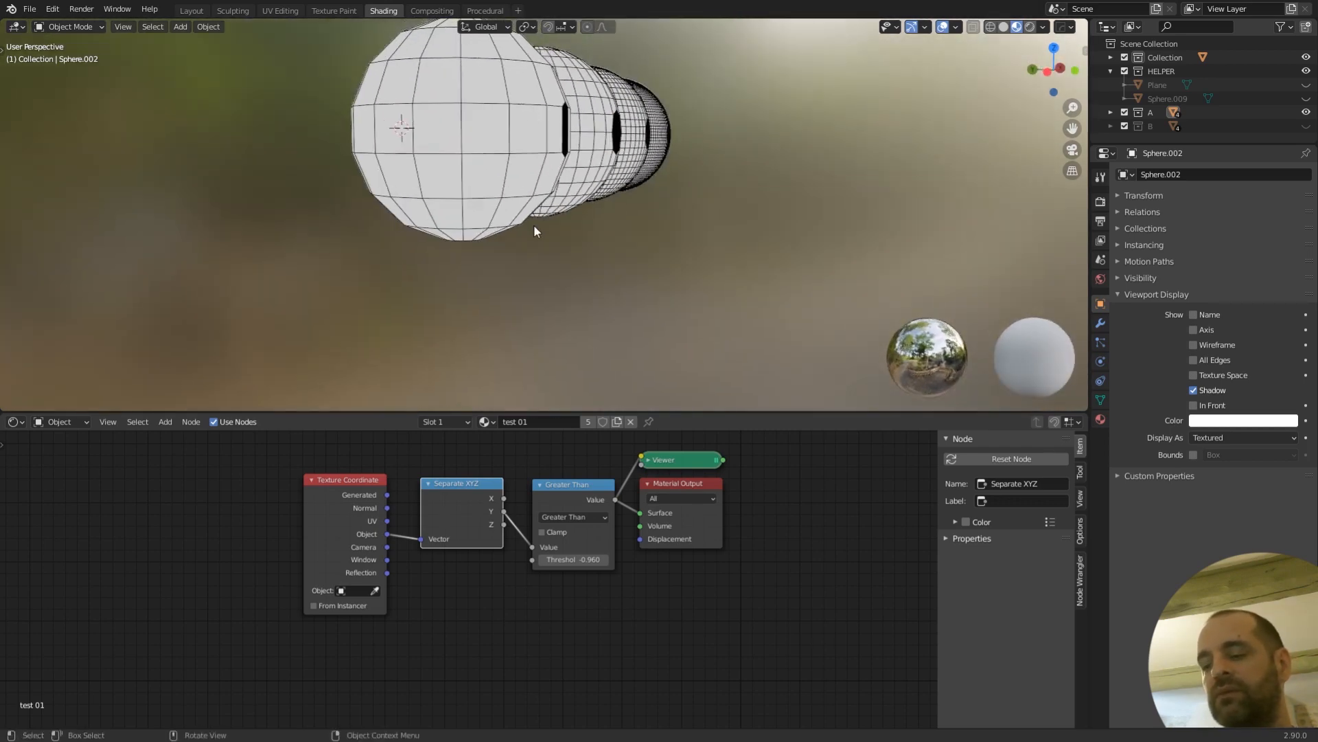
Preview the Separate XYZ node's Y output on the coarsest sphere, viewed side-on.
{"action": "mouse_move", "coordinate": [527, 190]}
{"action": "middle_mouse_down"}
{"action": "mouse_move", "coordinate": [559, 190]}
{"action": "mouse_move", "coordinate": [538, 186]}
{"action": "middle_mouse_up"}
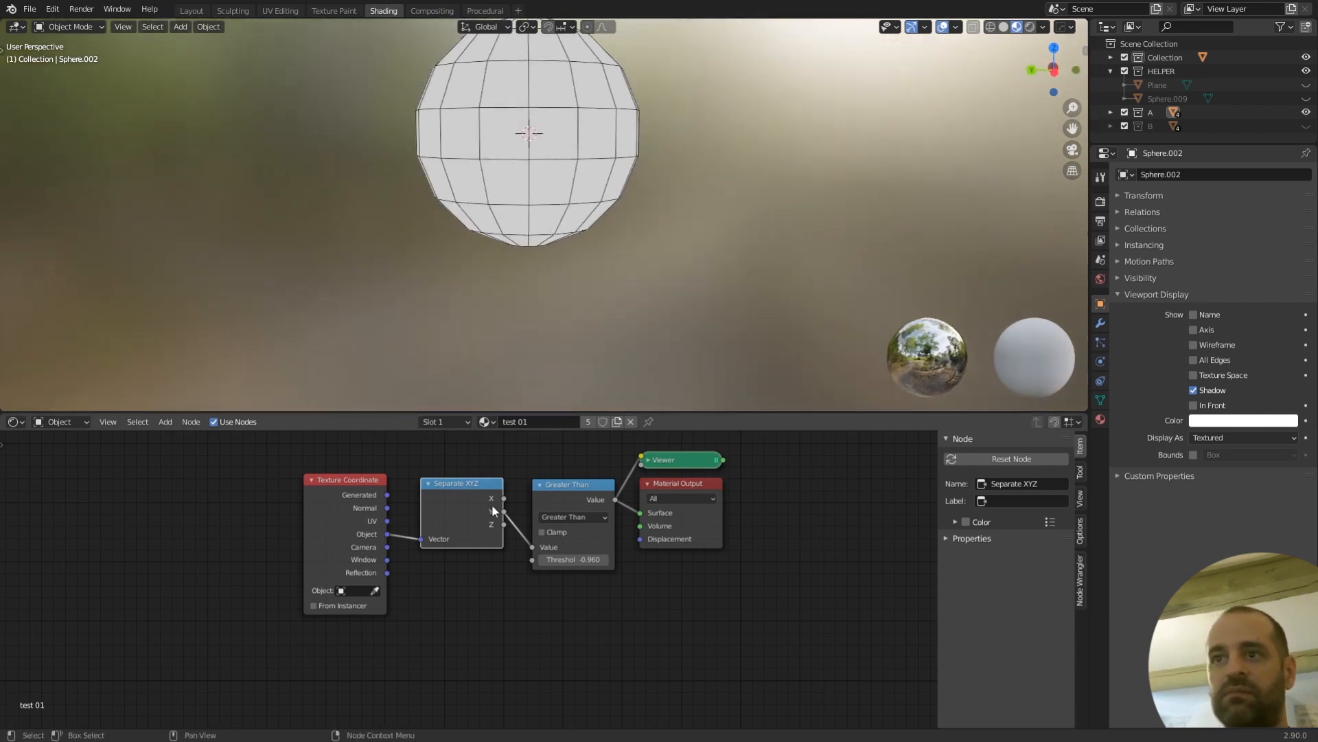
{"action": "left_click", "coordinate": [463, 496], "text": "ctrl+shift"}
{"action": "middle_click_drag", "start_coordinate": [554, 143], "coordinate": [559, 138]}
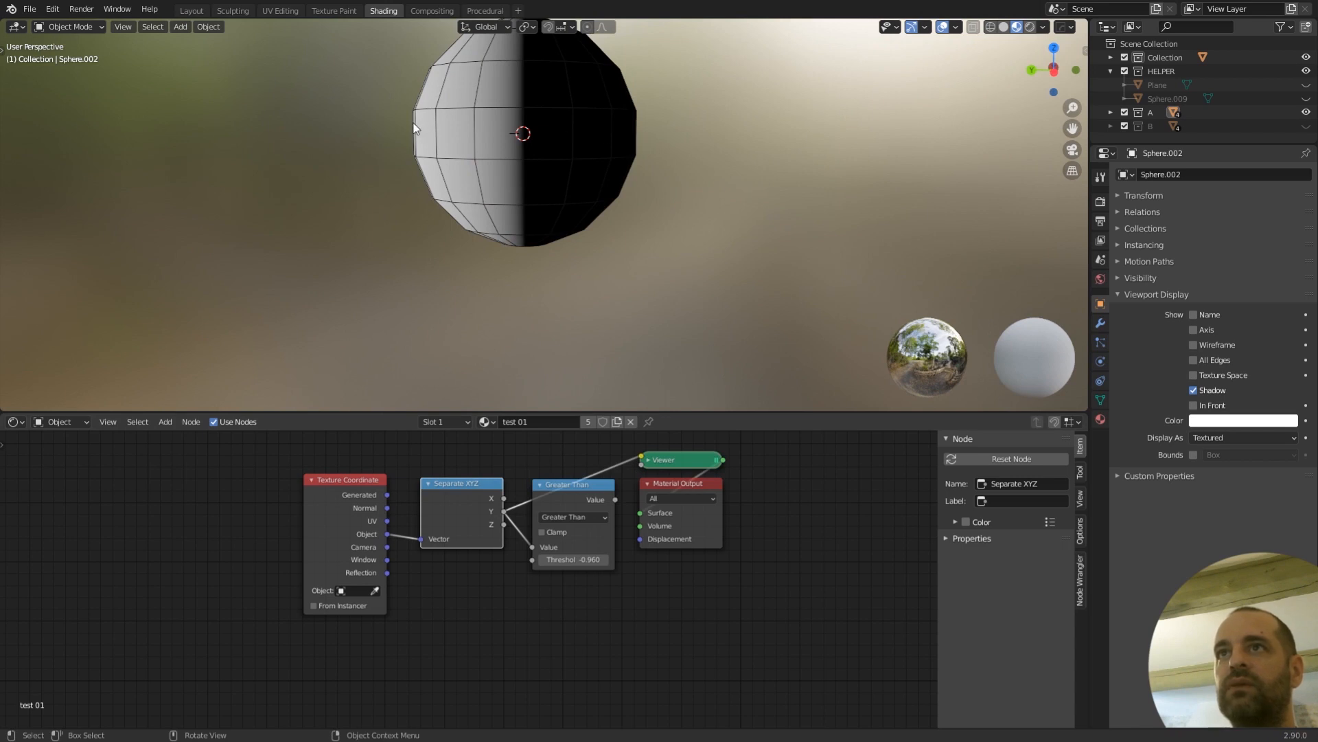
Preview the Greater Than node and link its Value output back to the Material Output's Surface.
{"action": "left_click", "coordinate": [572, 491]}
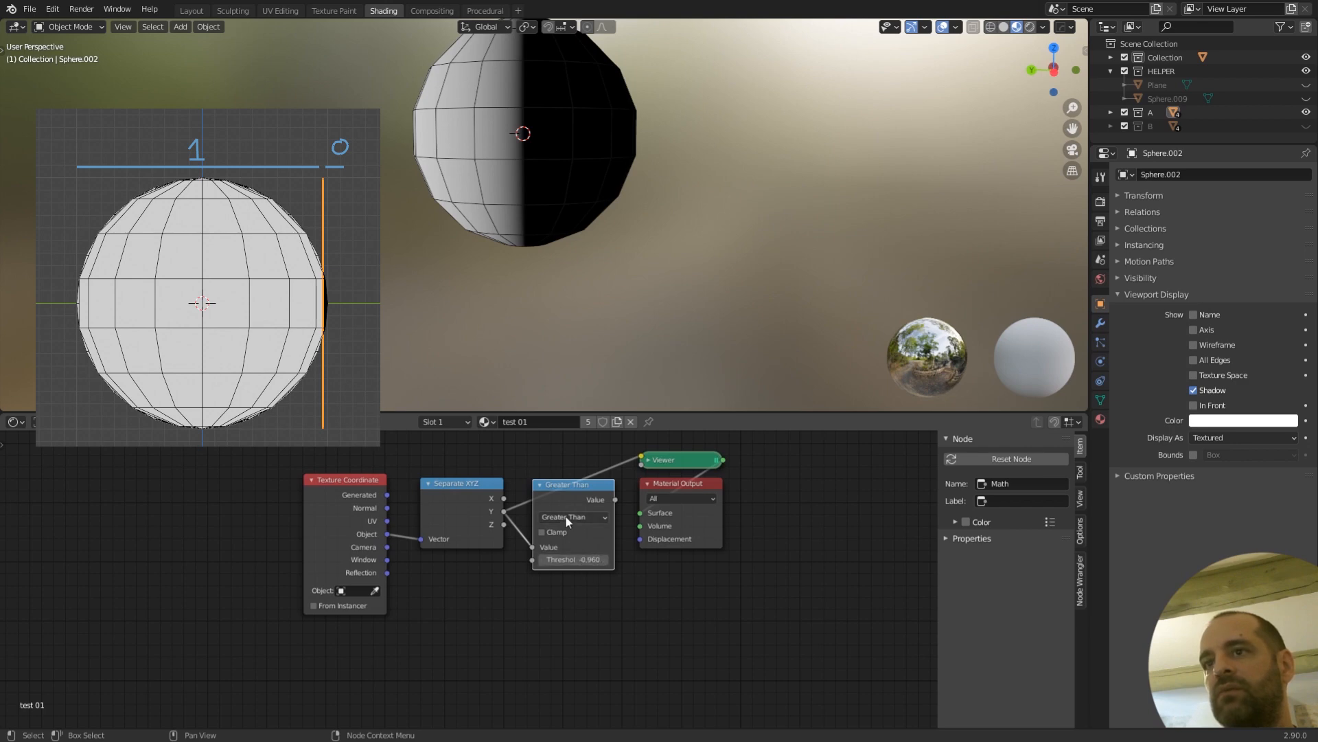
{"action": "left_click", "coordinate": [567, 493], "text": "ctrl+shift"}
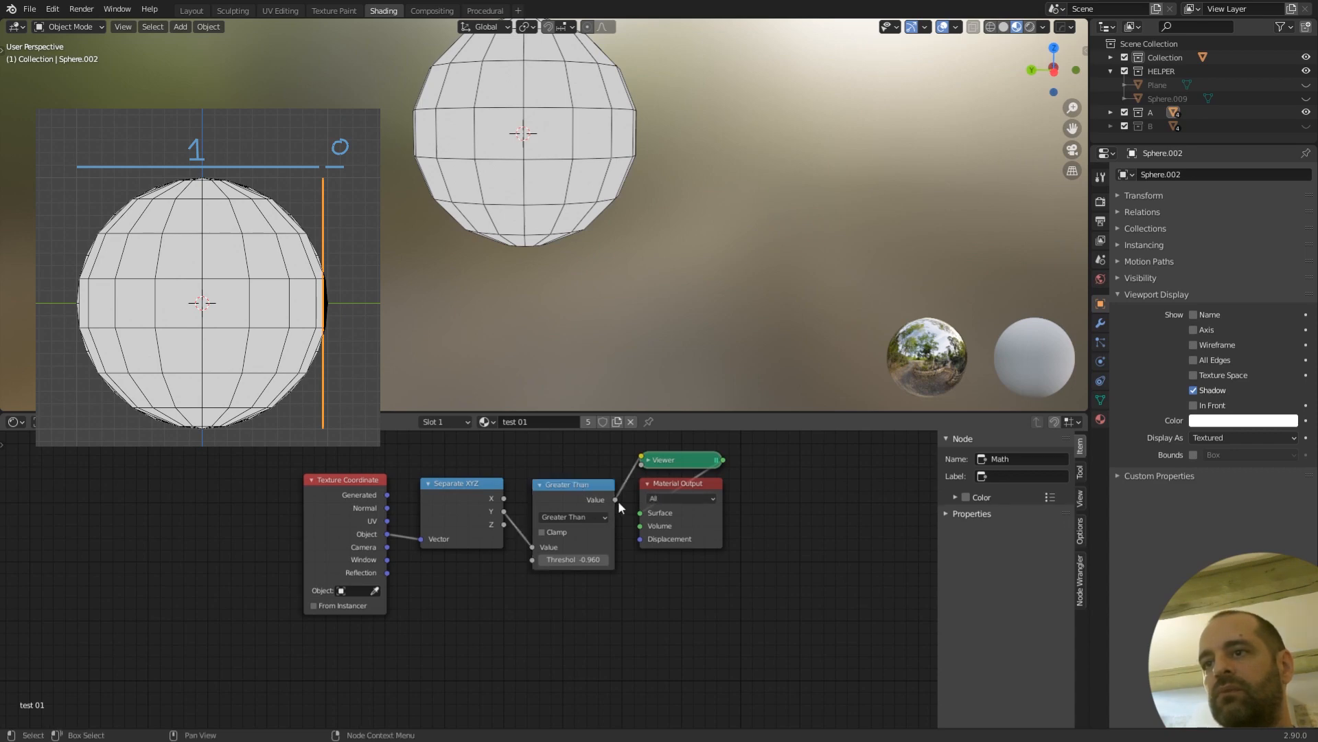
{"action": "left_click_drag", "start_coordinate": [618, 500], "coordinate": [641, 512]}
{"action": "middle_click_drag", "start_coordinate": [671, 217], "coordinate": [521, 140]}
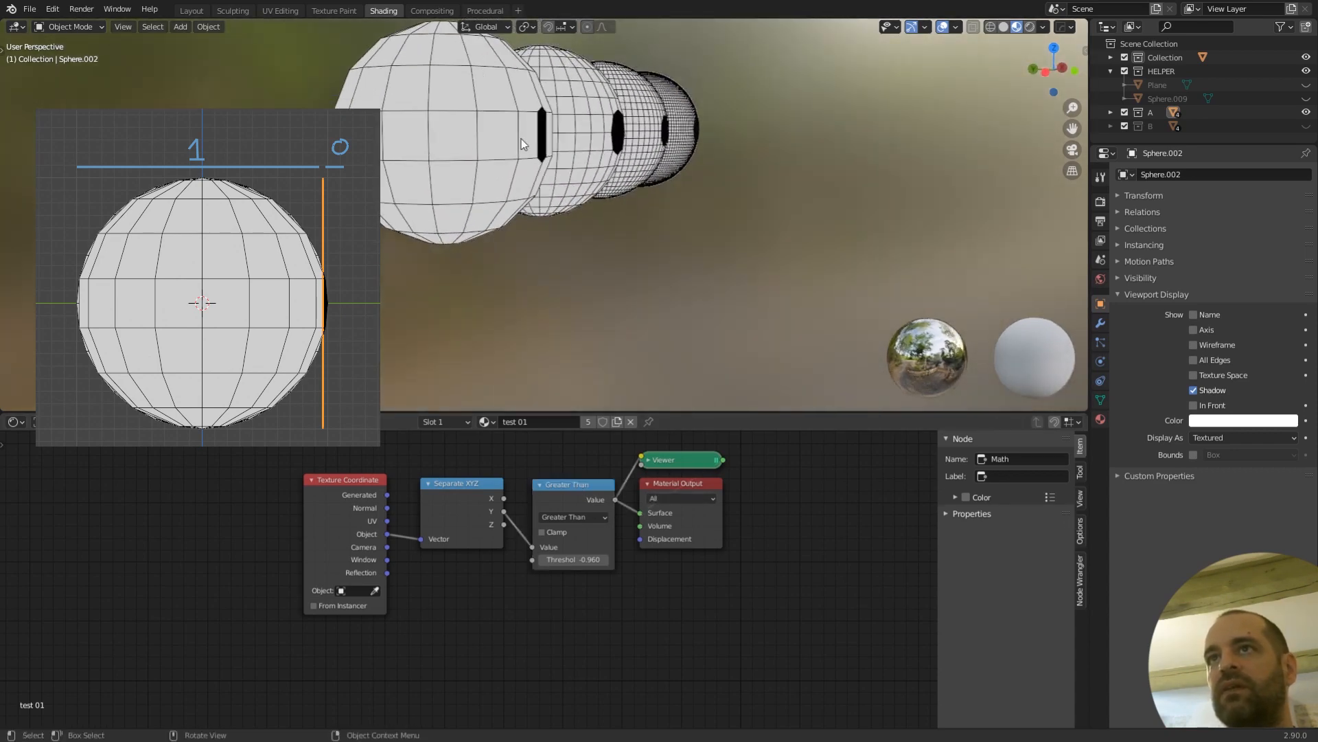
Show the Plane in the HELPER collection and examine where it cuts through the row of spheres.
{"action": "middle_click_drag", "start_coordinate": [427, 123], "coordinate": [587, 120]}
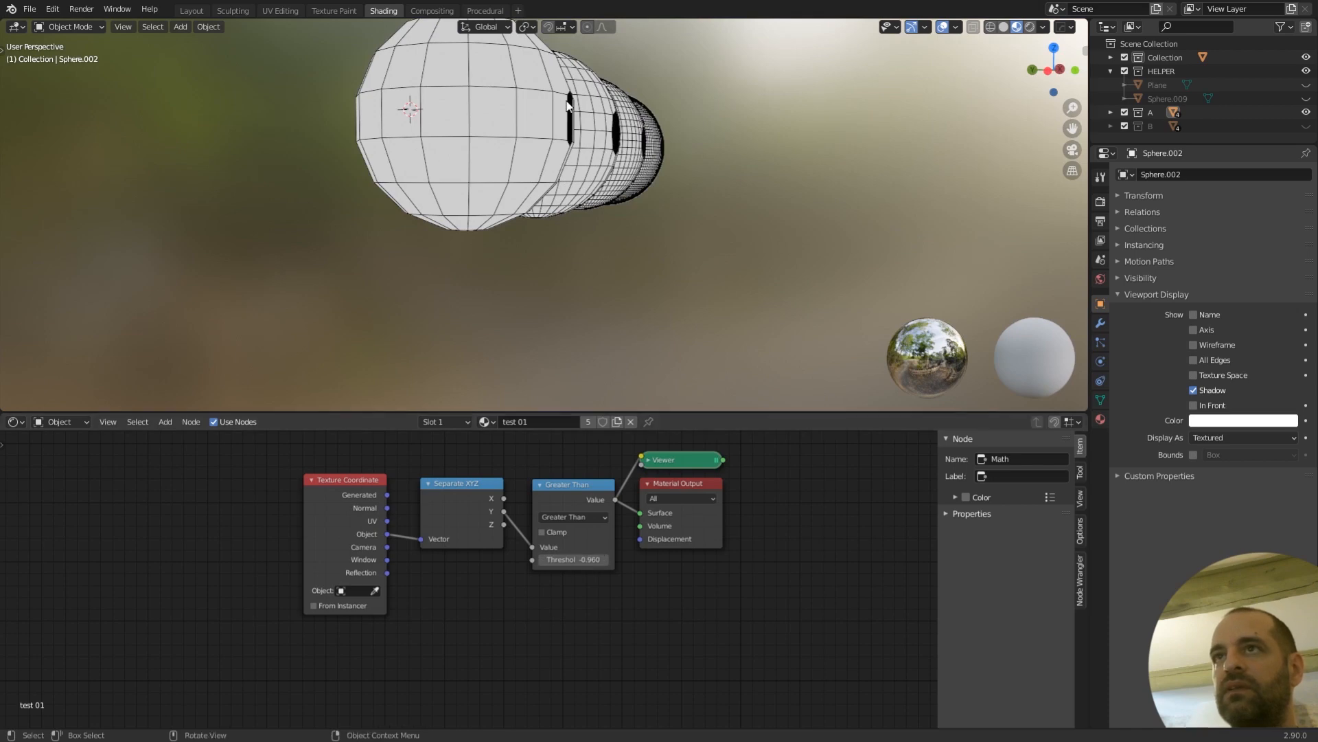
{"action": "mouse_move", "coordinate": [593, 169]}
{"action": "middle_mouse_down"}
{"action": "mouse_move", "coordinate": [560, 183]}
{"action": "mouse_move", "coordinate": [573, 190]}
{"action": "middle_mouse_up"}
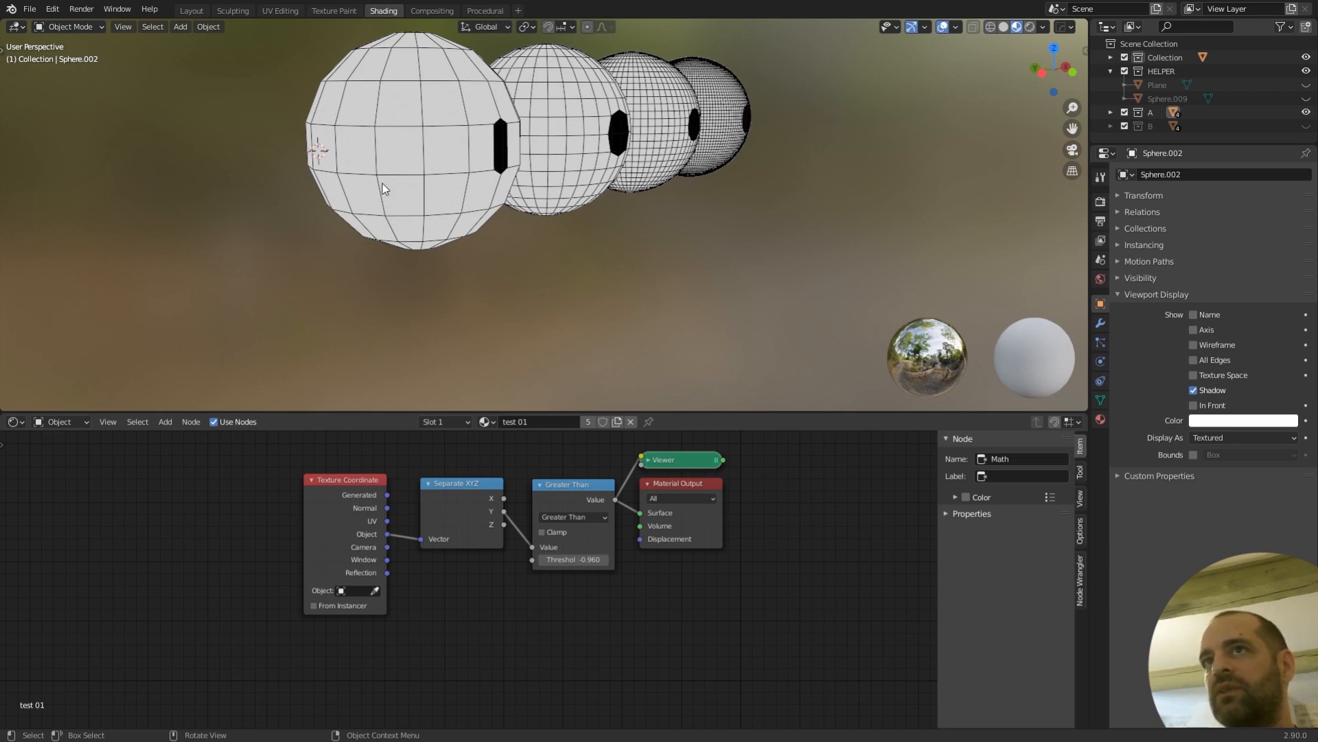
{"action": "left_click", "coordinate": [452, 144]}
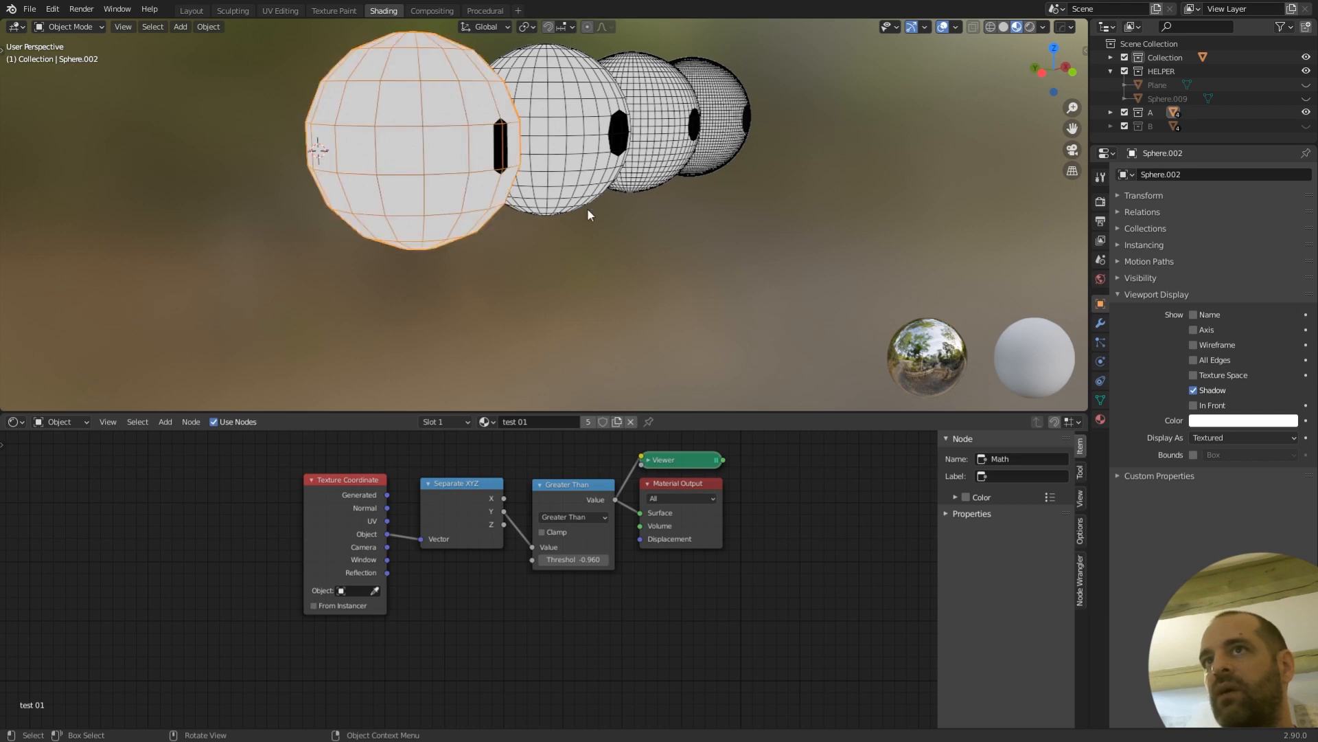
{"action": "left_click", "coordinate": [1306, 85]}
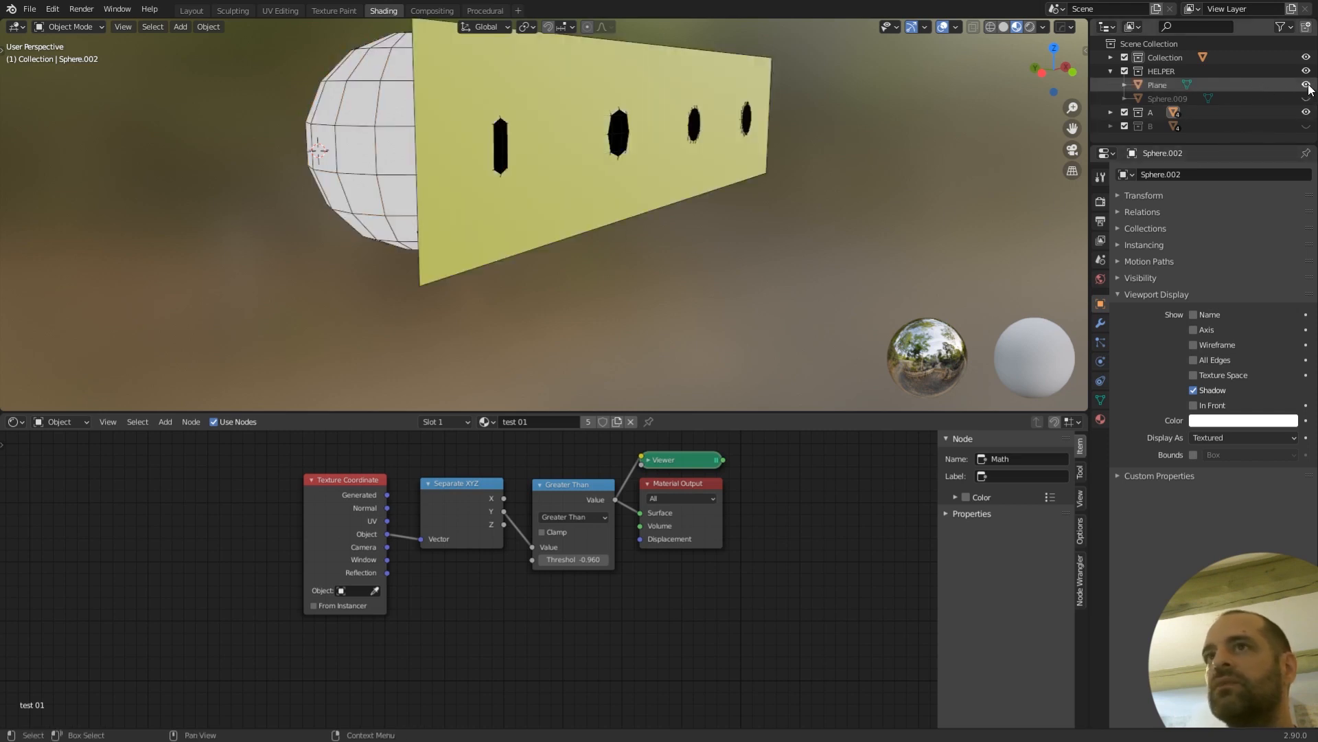
{"action": "middle_click_drag", "start_coordinate": [790, 141], "coordinate": [700, 156]}
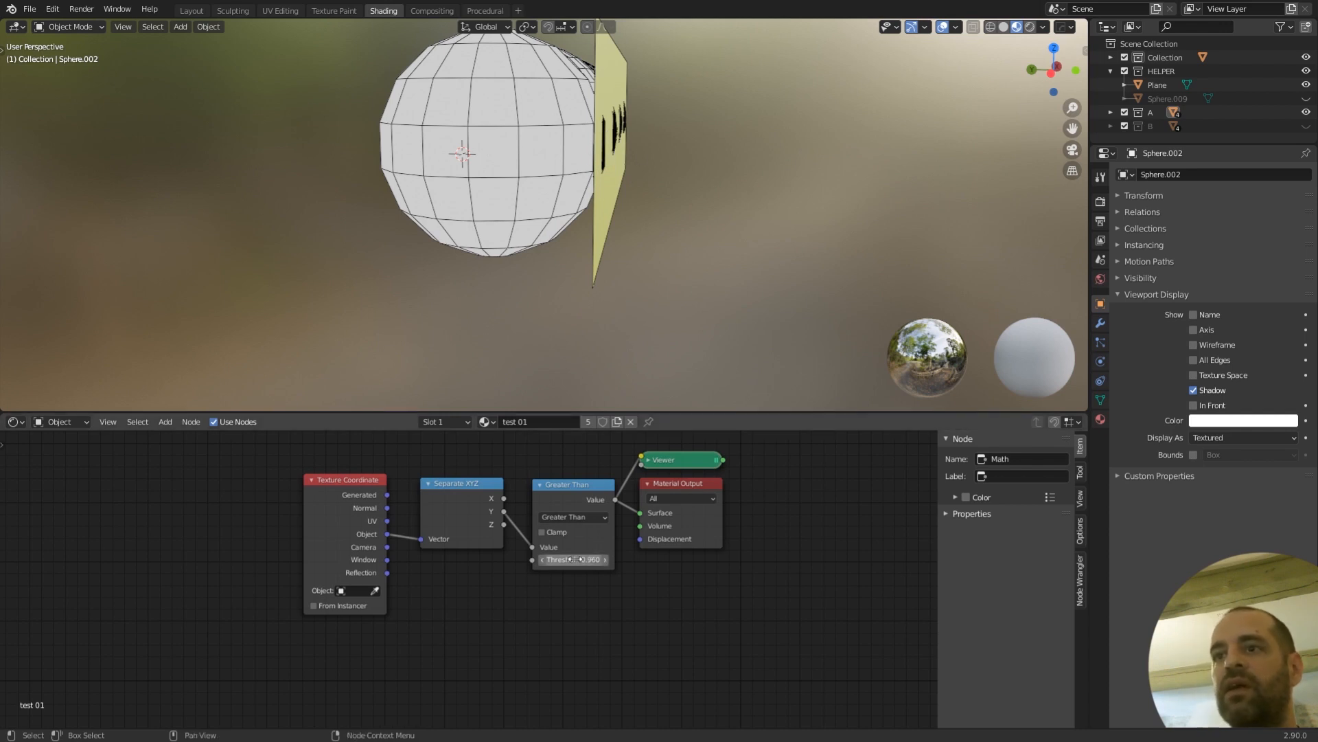
{"action": "middle_click_drag", "start_coordinate": [559, 301], "coordinate": [584, 227]}
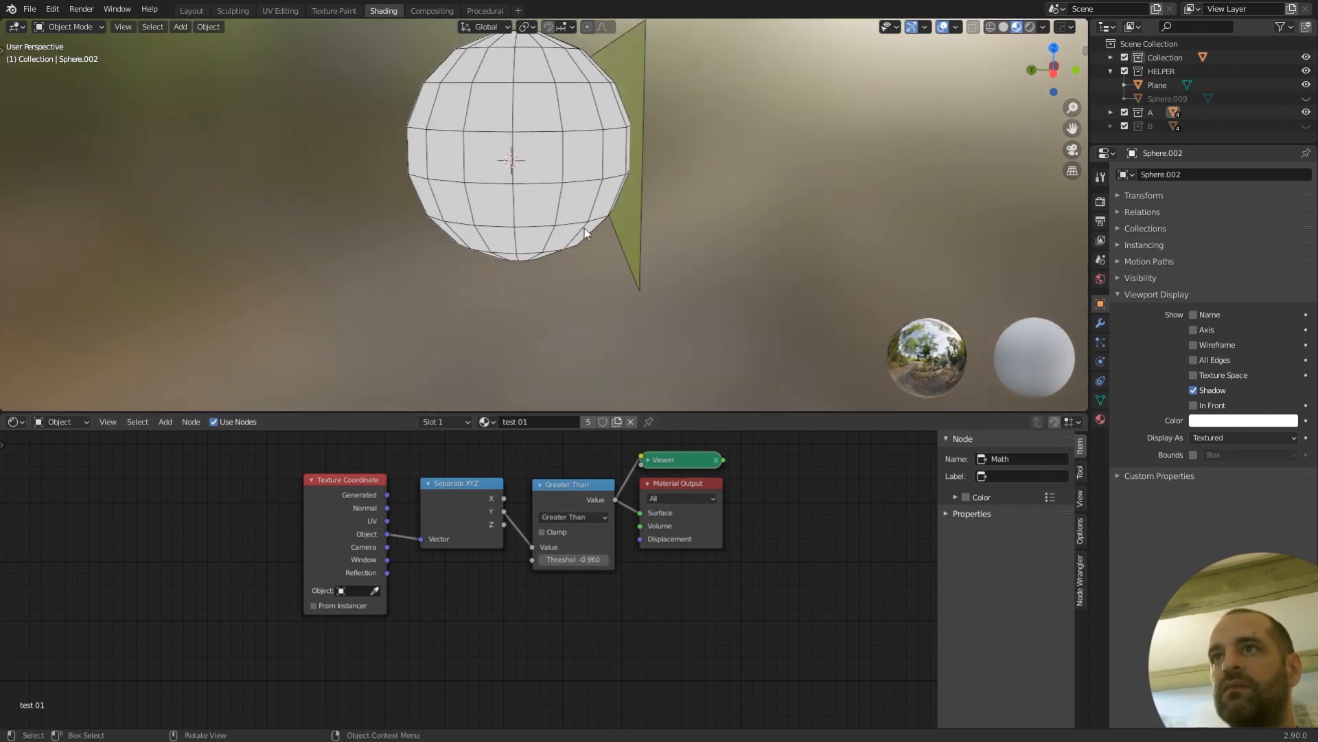
{"action": "middle_click_drag", "start_coordinate": [385, 154], "coordinate": [470, 124]}
{"action": "middle_click_drag", "start_coordinate": [515, 184], "coordinate": [772, 206]}
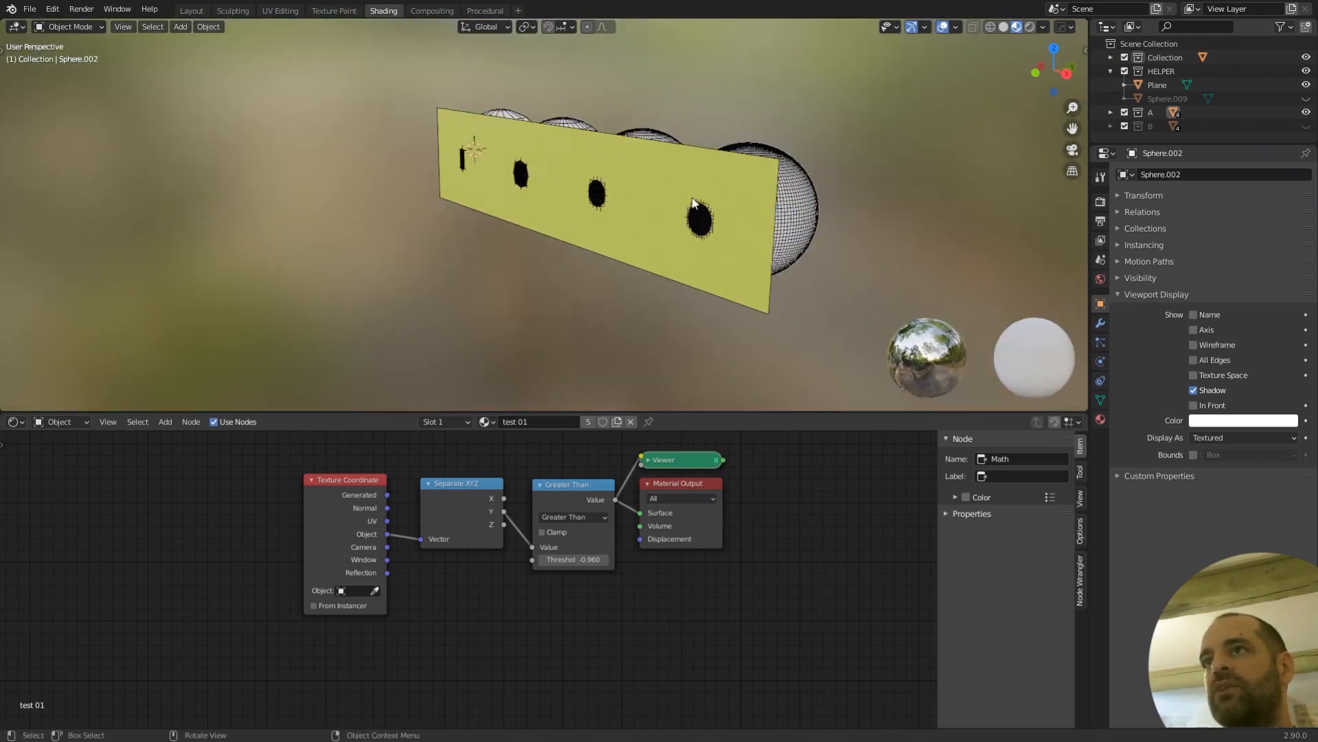
{"action": "mouse_move", "coordinate": [620, 216]}
{"action": "middle_mouse_down"}
{"action": "mouse_move", "coordinate": [803, 204]}
{"action": "mouse_move", "coordinate": [641, 222]}
{"action": "middle_mouse_up"}
{"action": "scroll", "coordinate": [641, 222], "scroll_direction": "up", "scroll_amount": 3}
Select the yellow helper plane and hide it from the viewport, keeping it in the HELPER collection.
{"action": "left_click", "coordinate": [598, 146]}
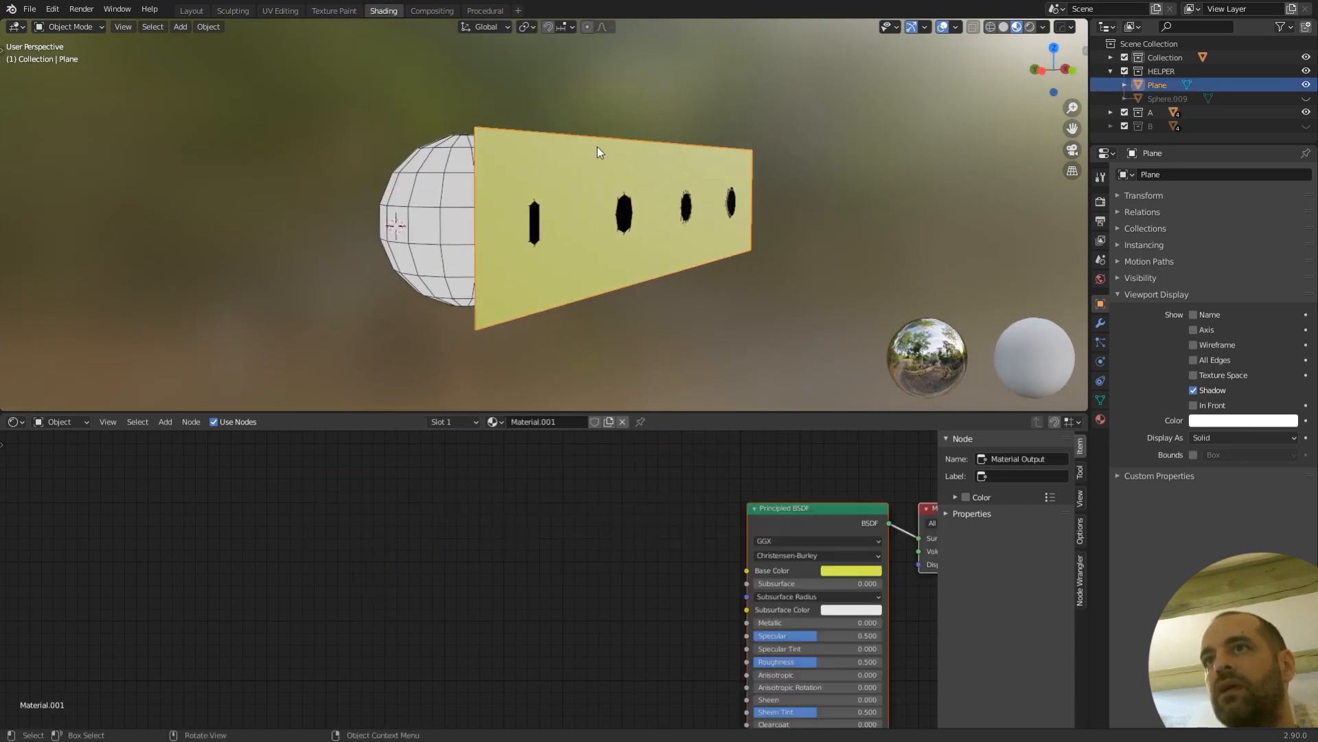
{"action": "middle_click_drag", "start_coordinate": [809, 250], "coordinate": [792, 230]}
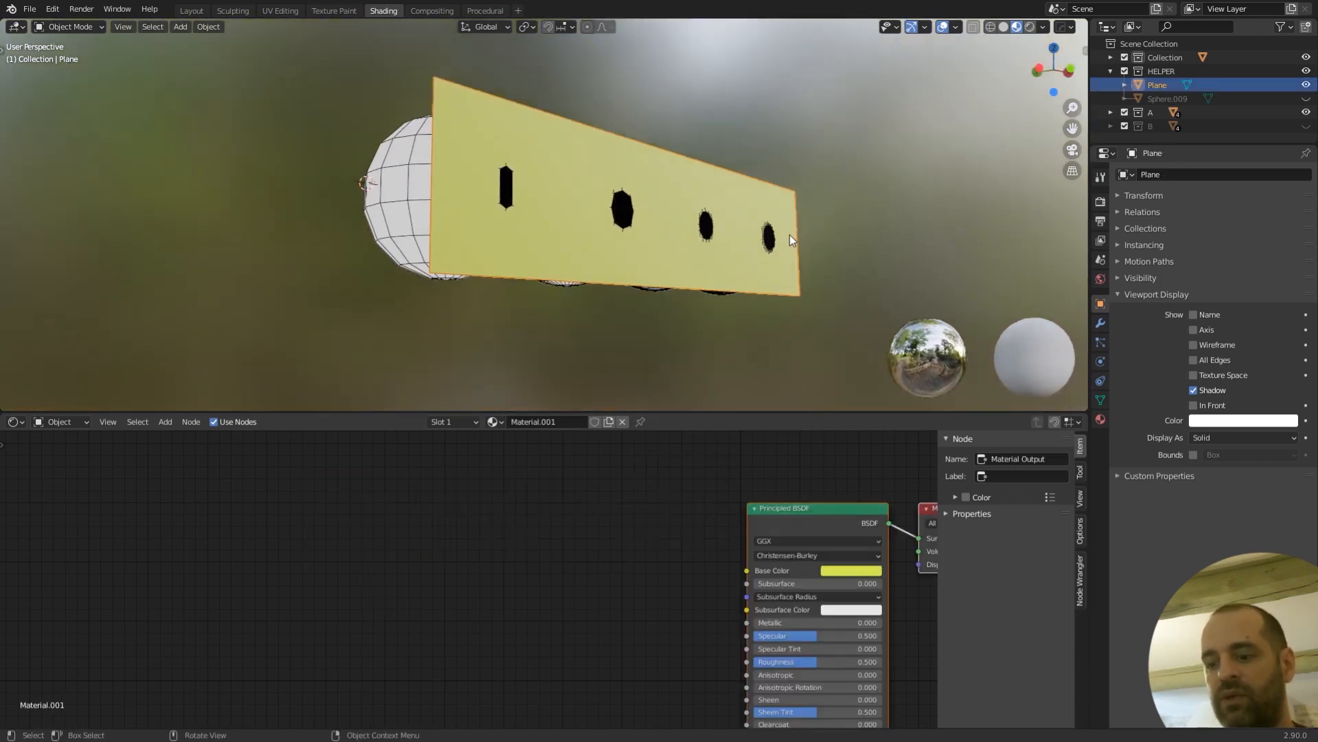
{"action": "key", "text": "Delete"}
{"action": "key", "text": "ctrl+z"}
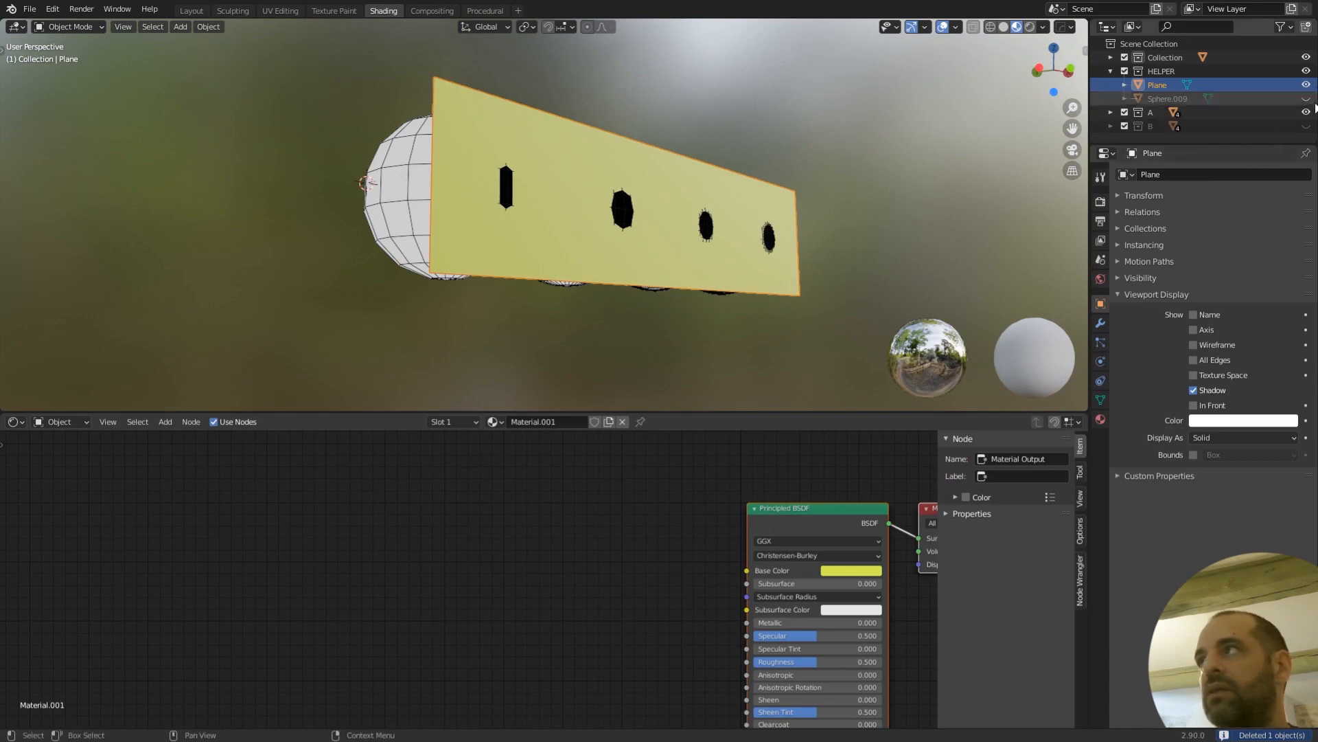
{"action": "key", "text": "h"}
{"action": "middle_click_drag", "start_coordinate": [796, 331], "coordinate": [758, 271], "text": "shift"}
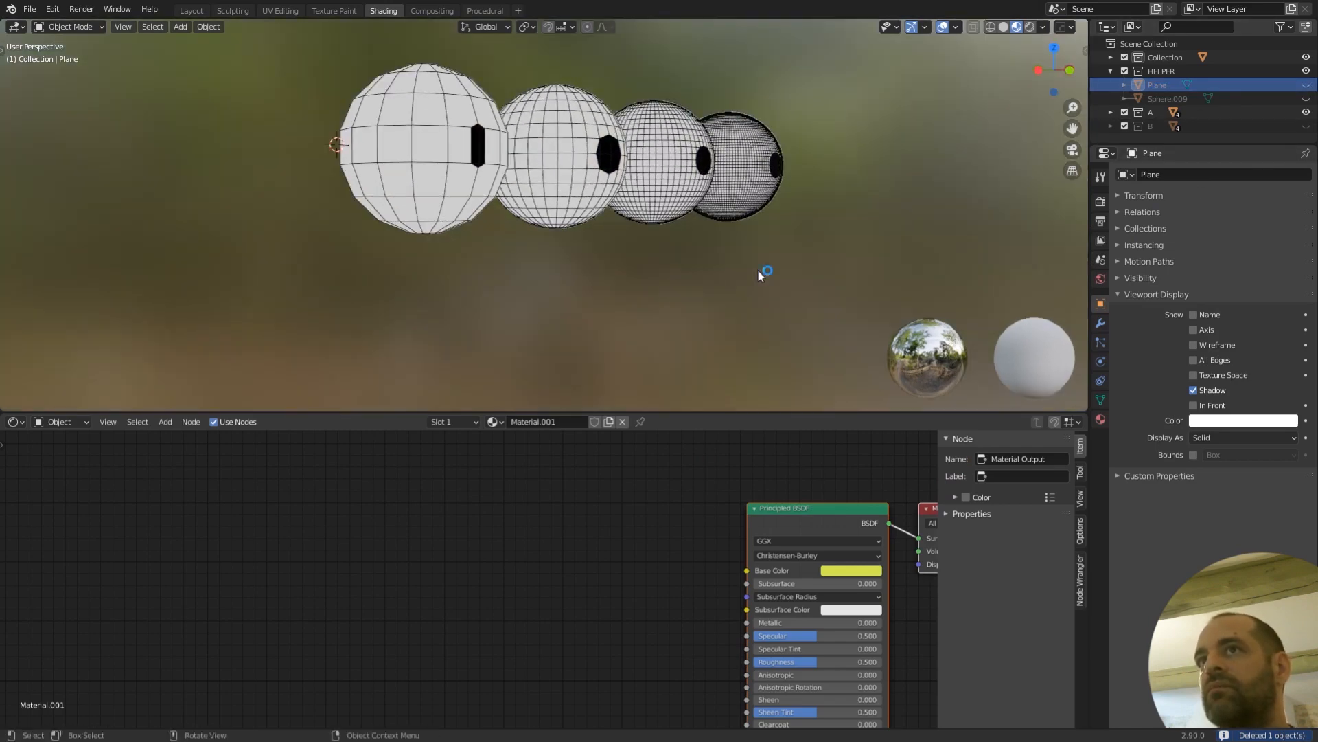
Collapse the HELPER collection and make collection B visible, framing its row of spheres.
{"action": "left_click", "coordinate": [1111, 72]}
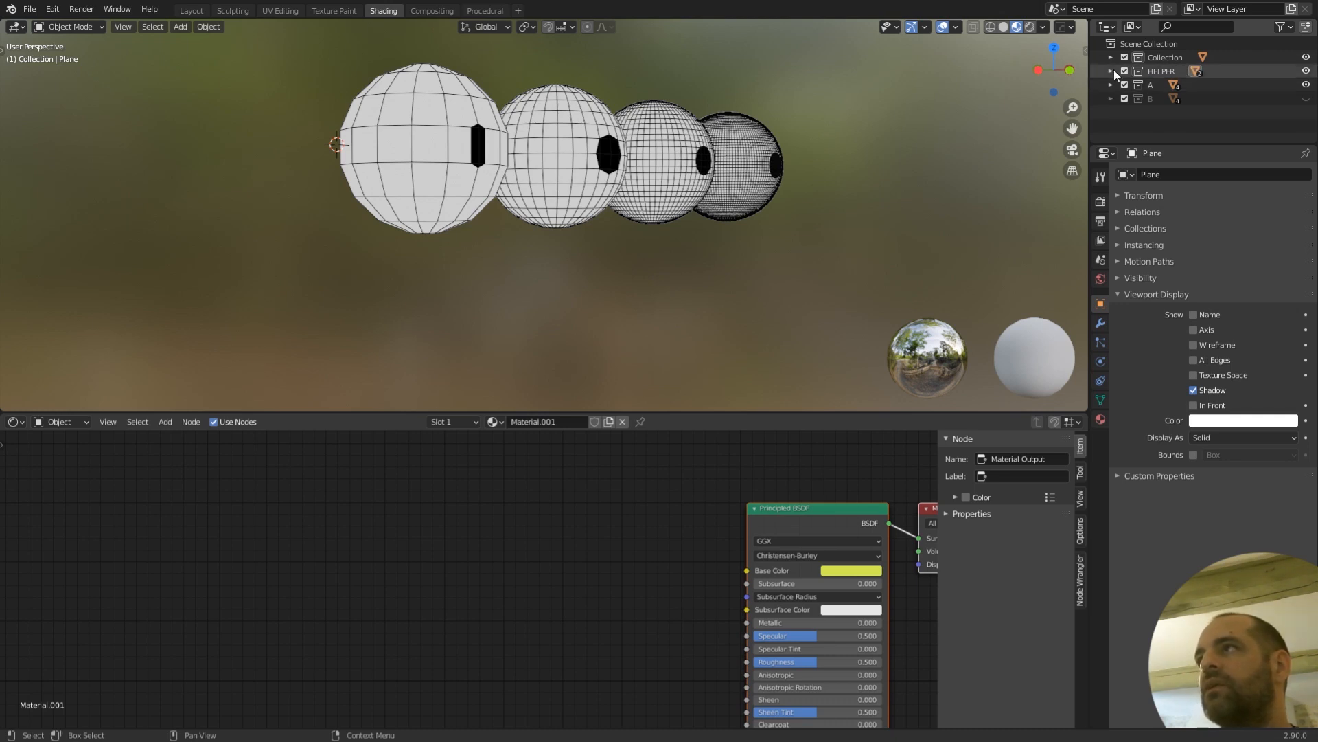
{"action": "left_click", "coordinate": [1306, 98]}
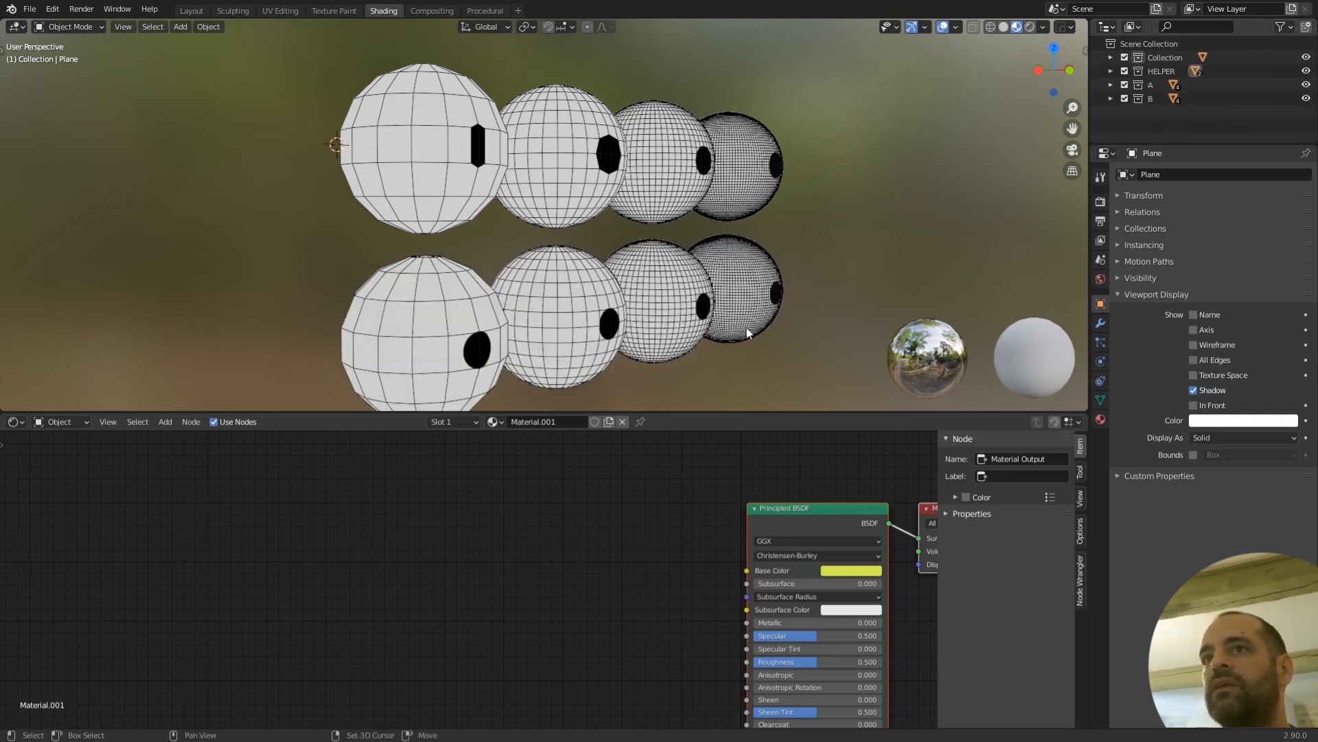
{"action": "middle_click_drag", "start_coordinate": [747, 331], "coordinate": [769, 221], "text": "shift"}
{"action": "middle_click_drag", "start_coordinate": [658, 272], "coordinate": [497, 267]}
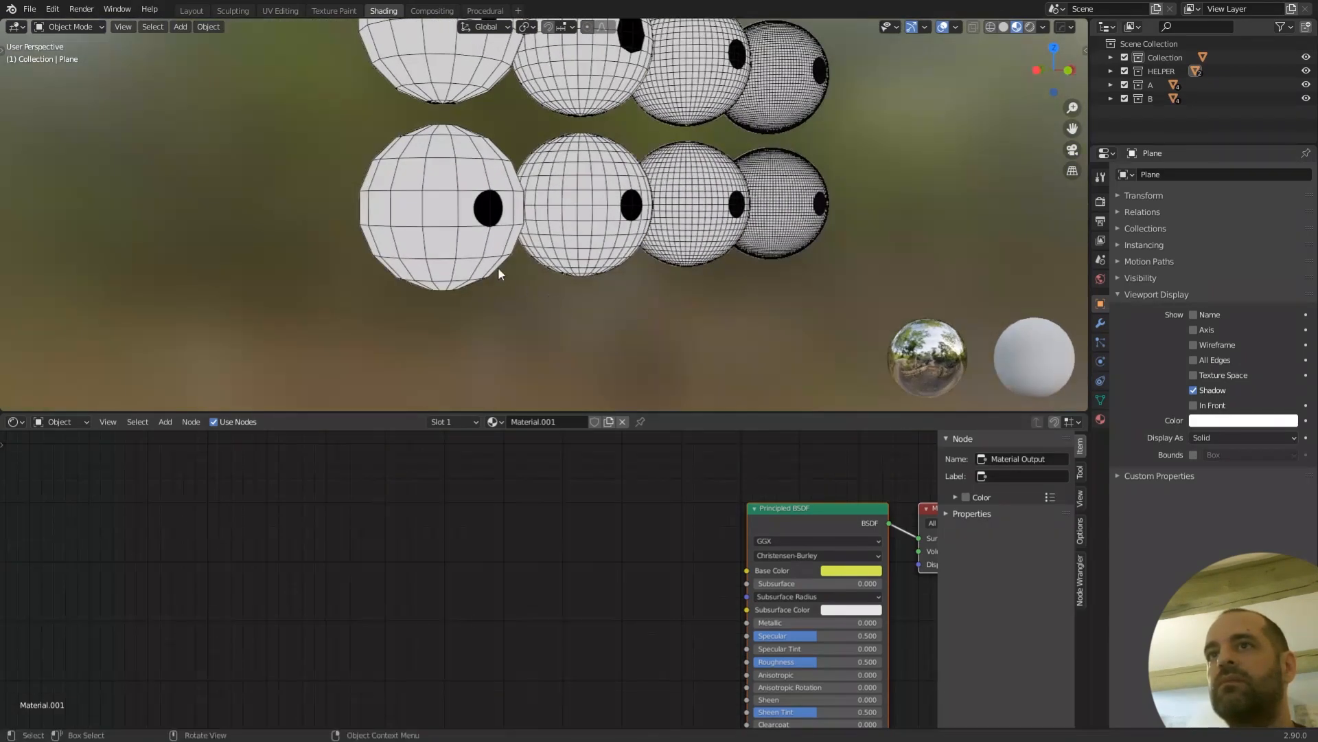
Select the coarsest sphere of collection B and move its Mapping and Distance nodes closer to the Texture Coordinate node.
{"action": "left_click", "coordinate": [474, 242]}
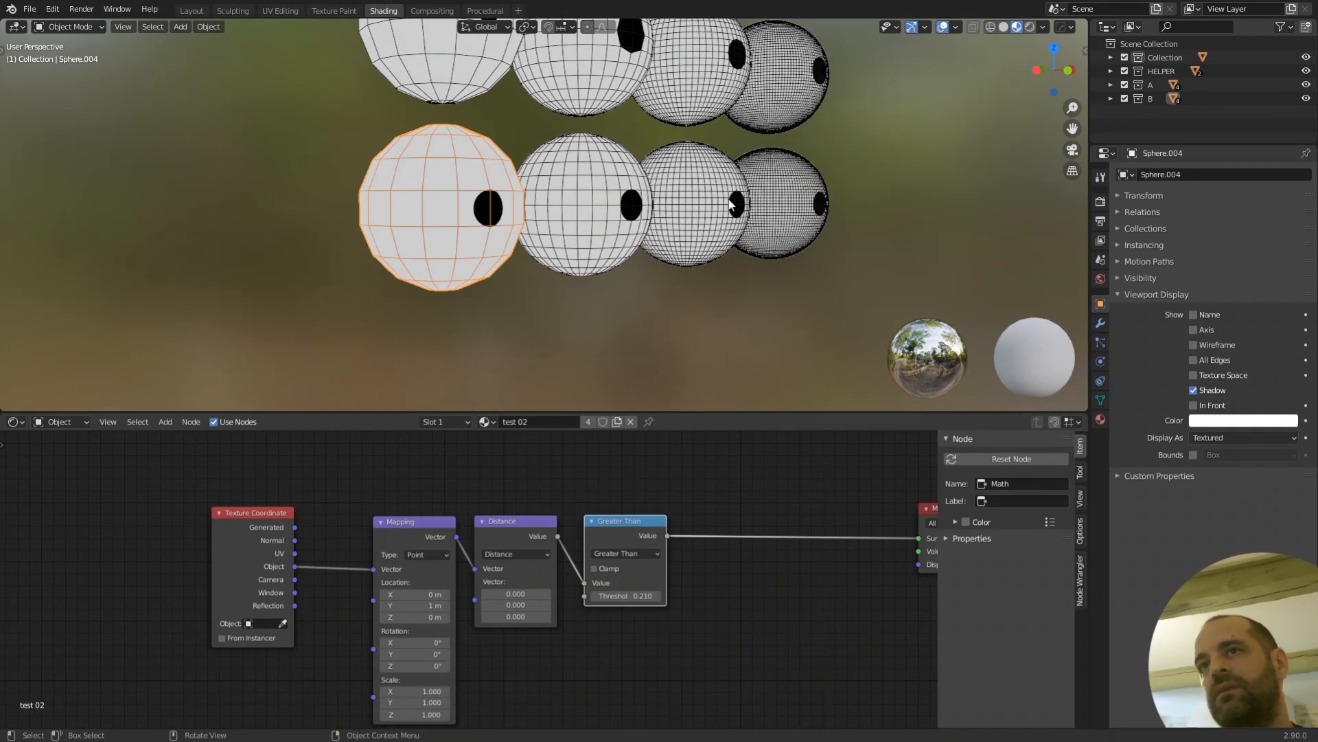
{"action": "middle_click_drag", "start_coordinate": [584, 248], "coordinate": [586, 292]}
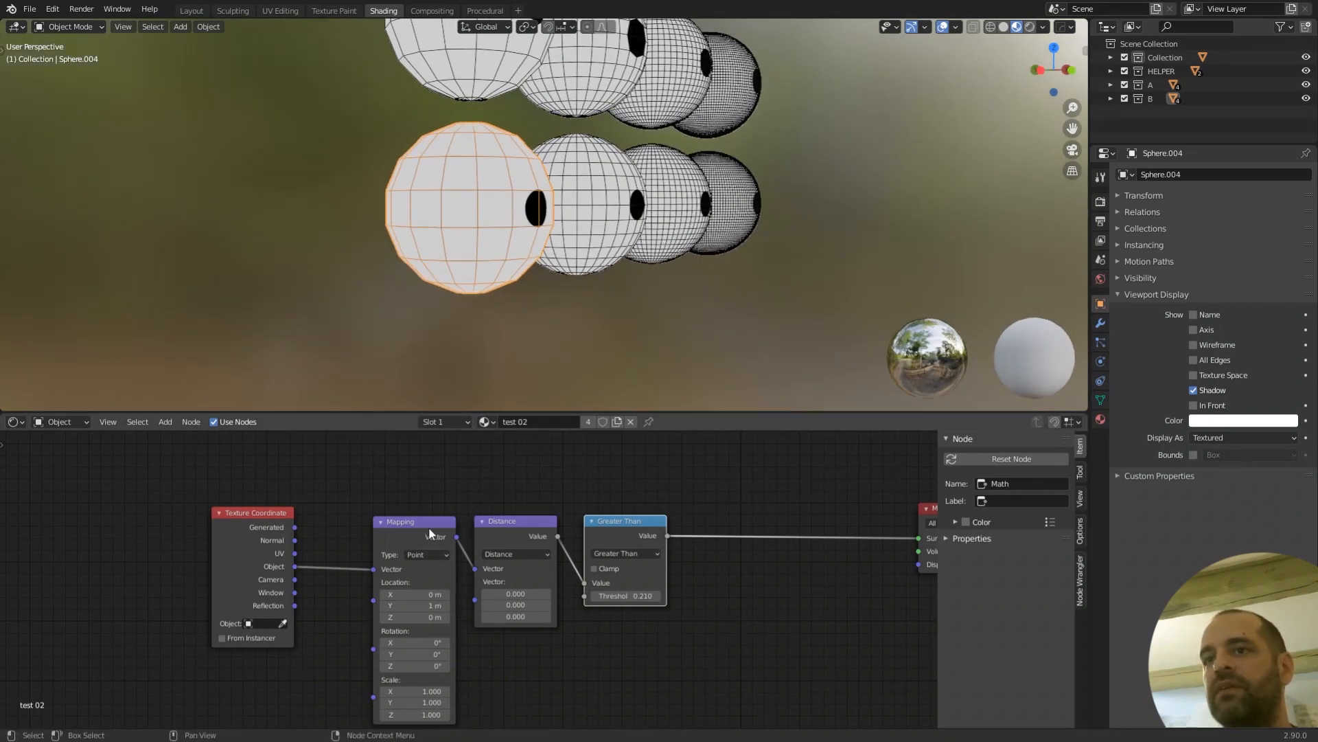
{"action": "left_click_drag", "start_coordinate": [428, 532], "coordinate": [391, 531]}
{"action": "left_click_drag", "start_coordinate": [495, 522], "coordinate": [450, 523]}
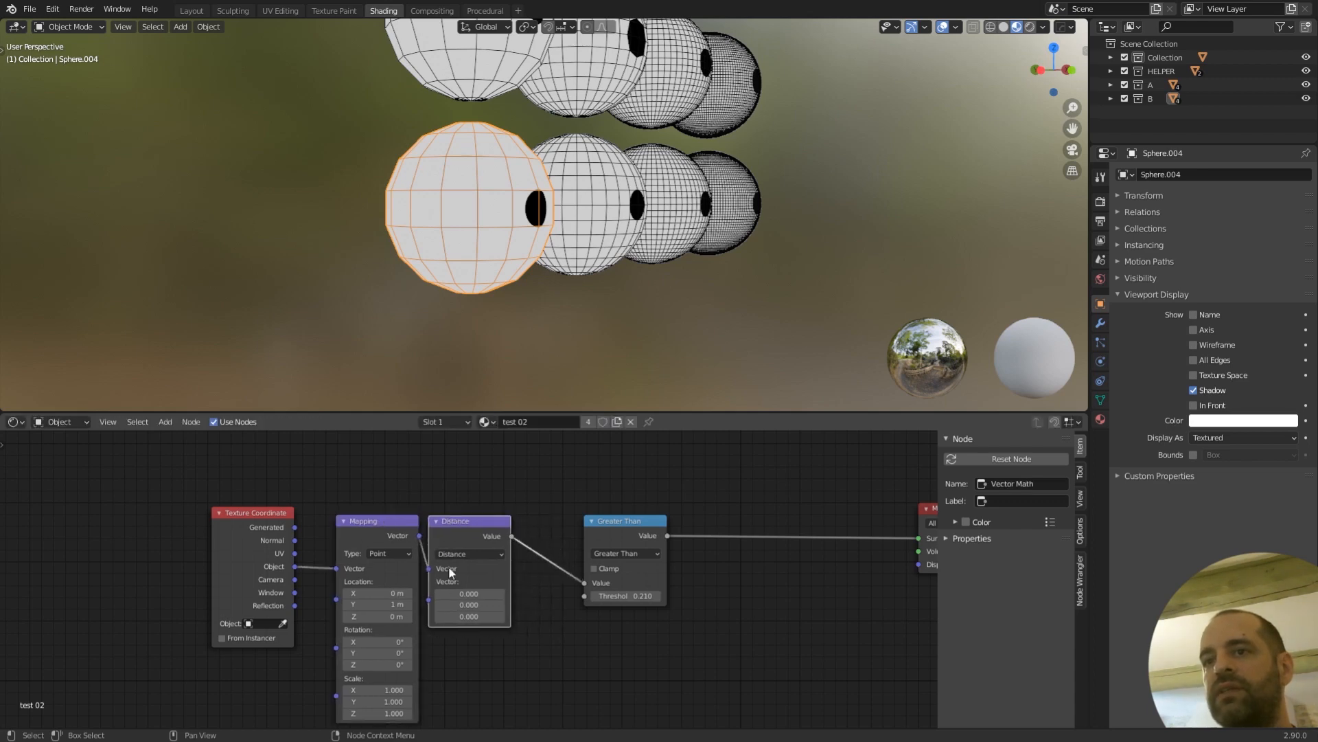
{"action": "middle_click_drag", "start_coordinate": [552, 403], "coordinate": [566, 349]}
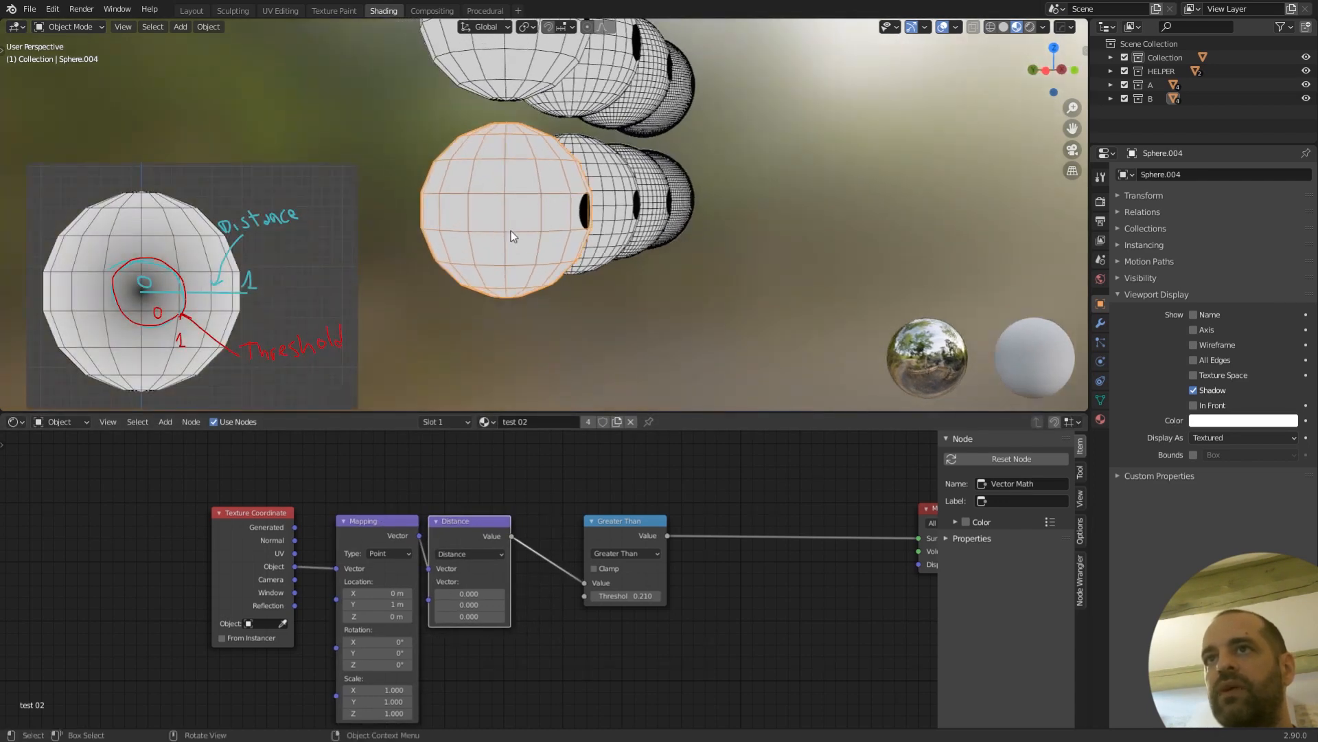
Move the Greater Than node closer to the Distance node in the test 02 material.
{"action": "scroll", "coordinate": [507, 214], "scroll_direction": "up", "scroll_amount": 2}
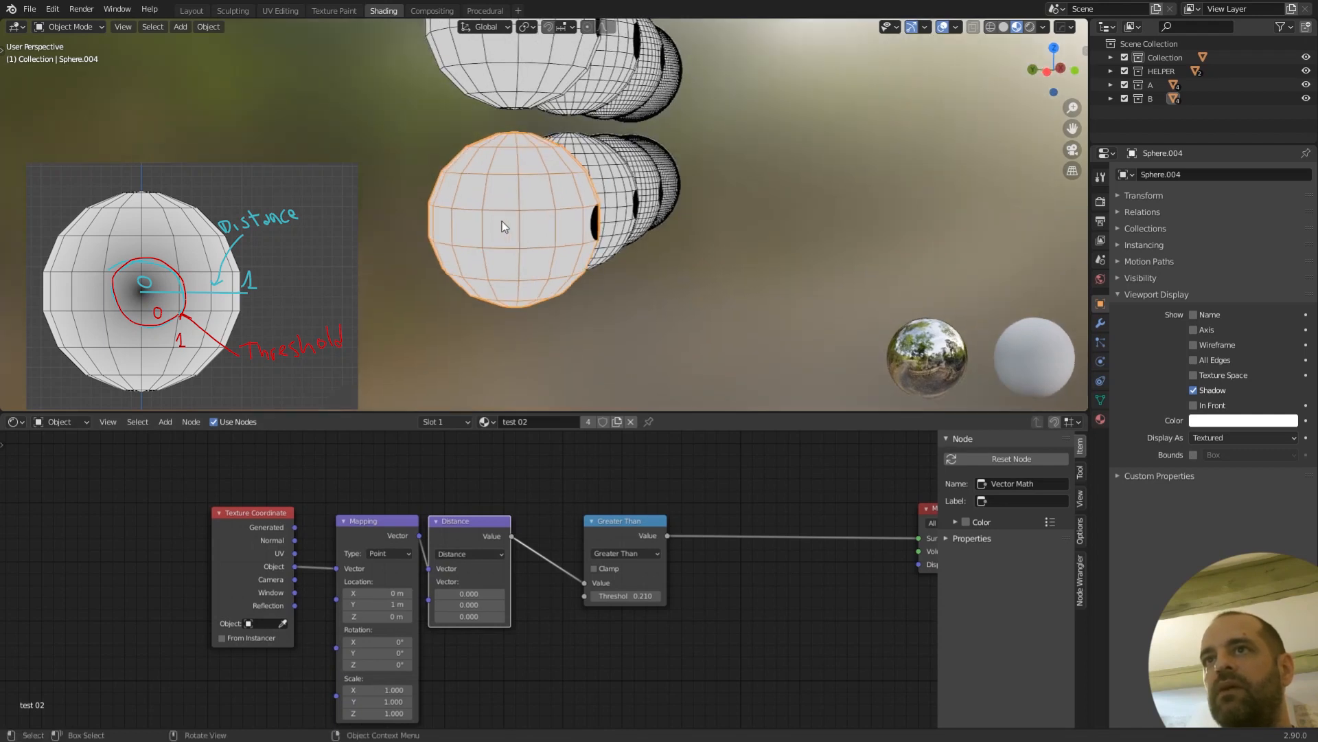
{"action": "scroll", "coordinate": [502, 222], "scroll_direction": "up", "scroll_amount": 1}
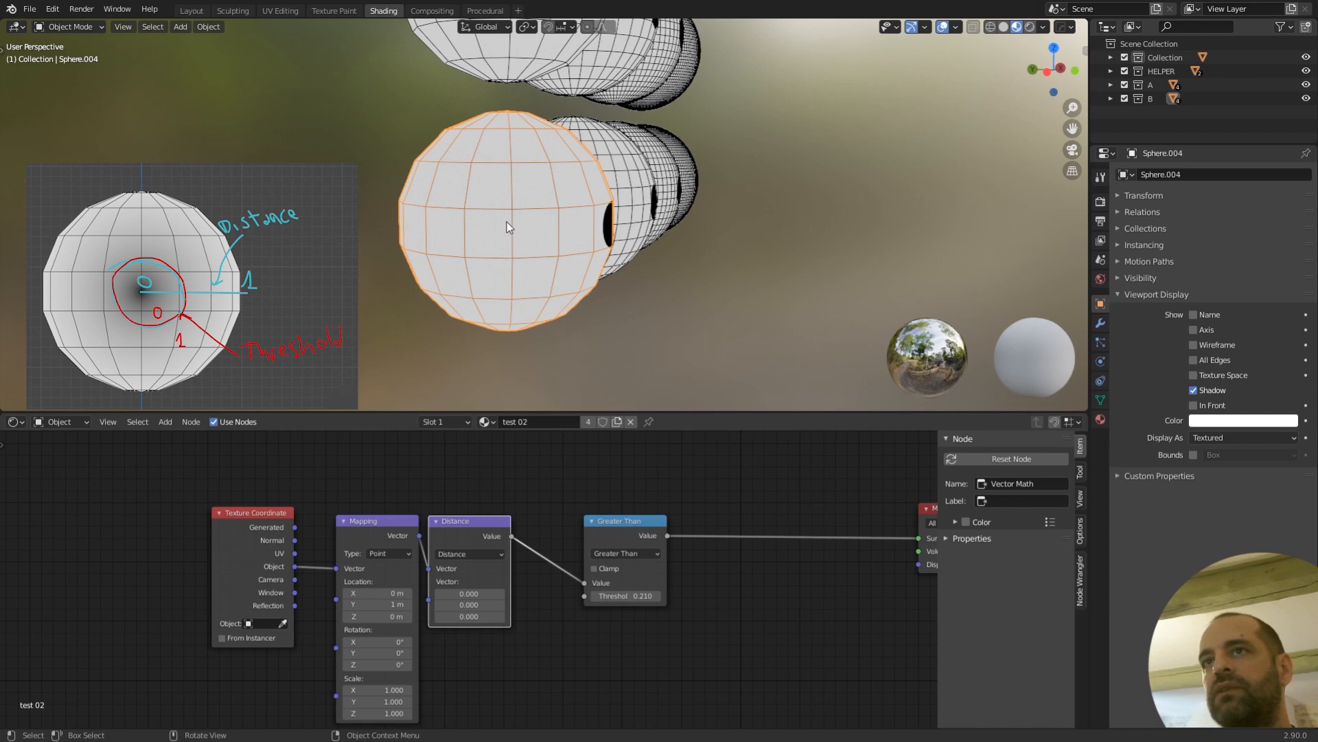
{"action": "middle_click_drag", "start_coordinate": [509, 229], "coordinate": [514, 219]}
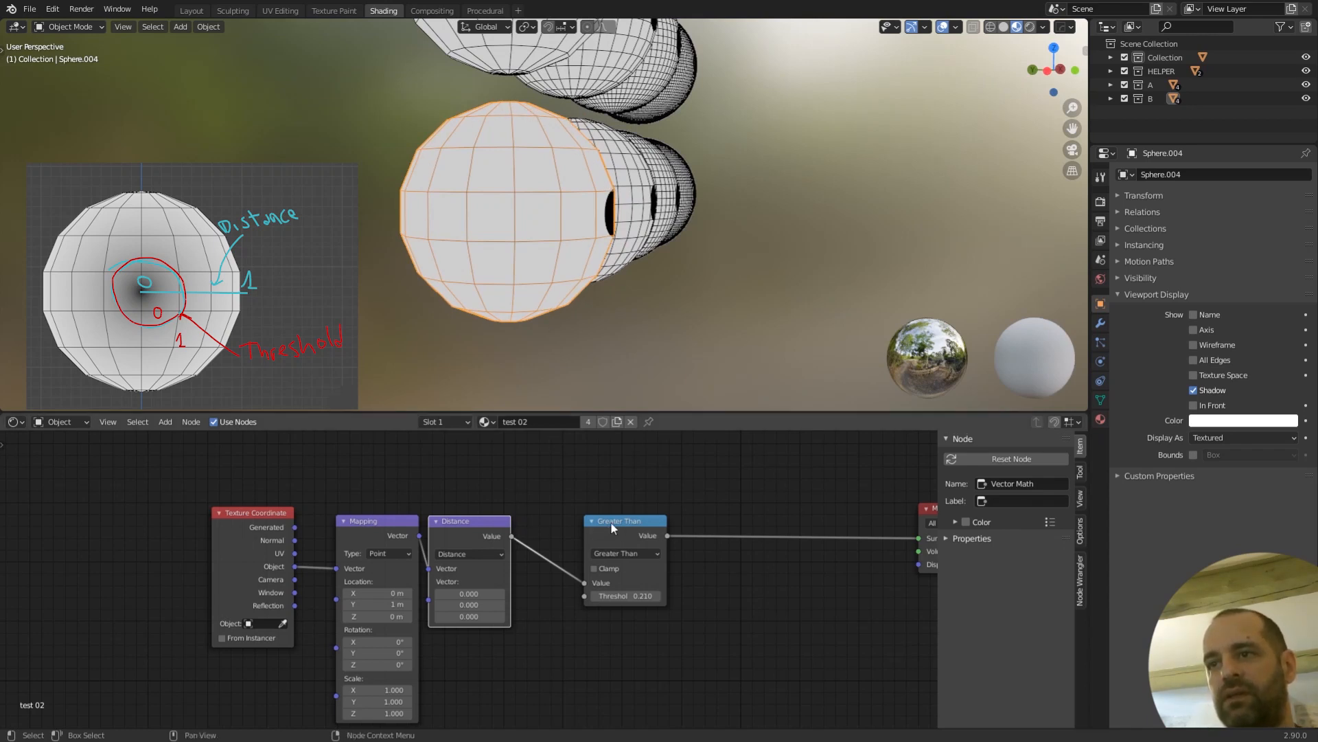
{"action": "left_click_drag", "start_coordinate": [611, 521], "coordinate": [559, 522]}
Select the Mapping node, then show Sphere.009 from the HELPER collection and examine where it intersects the coarsest sphere's pupil.
{"action": "scroll", "coordinate": [610, 304], "scroll_direction": "down", "scroll_amount": 3}
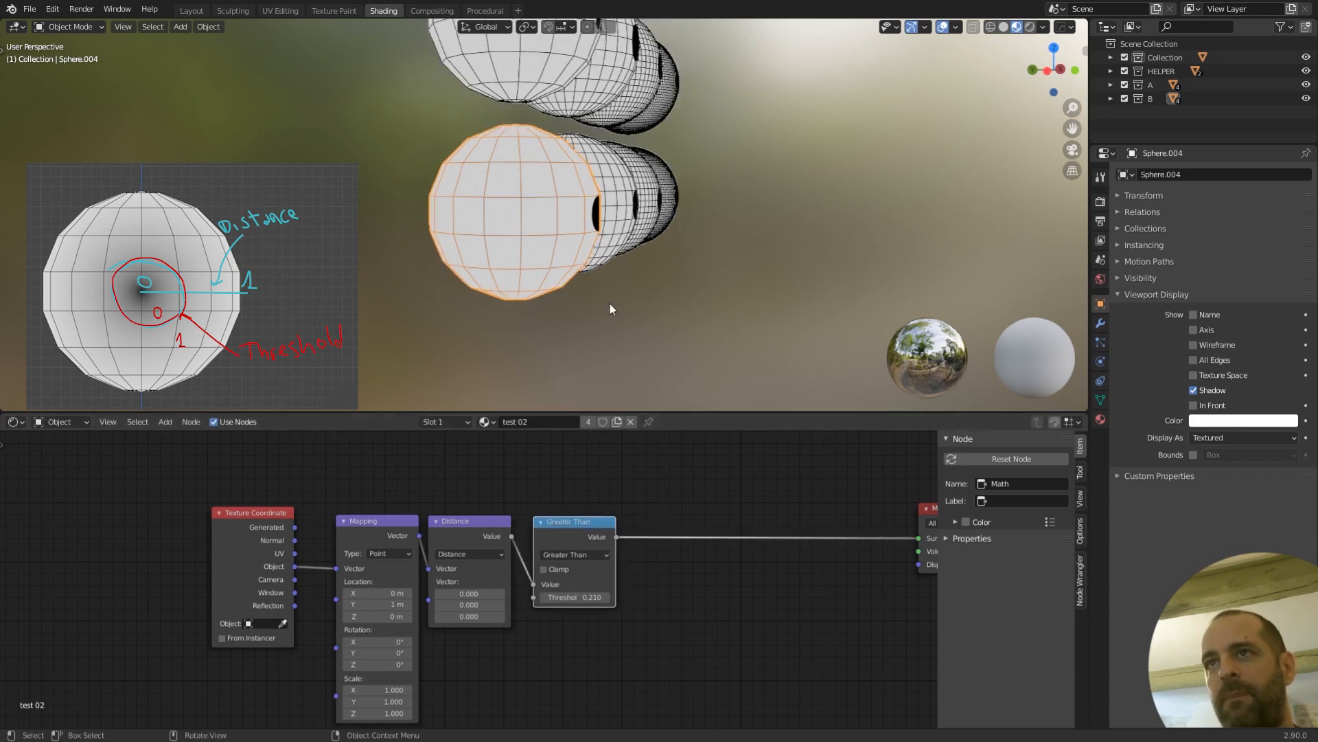
{"action": "middle_click_drag", "start_coordinate": [574, 319], "coordinate": [577, 330]}
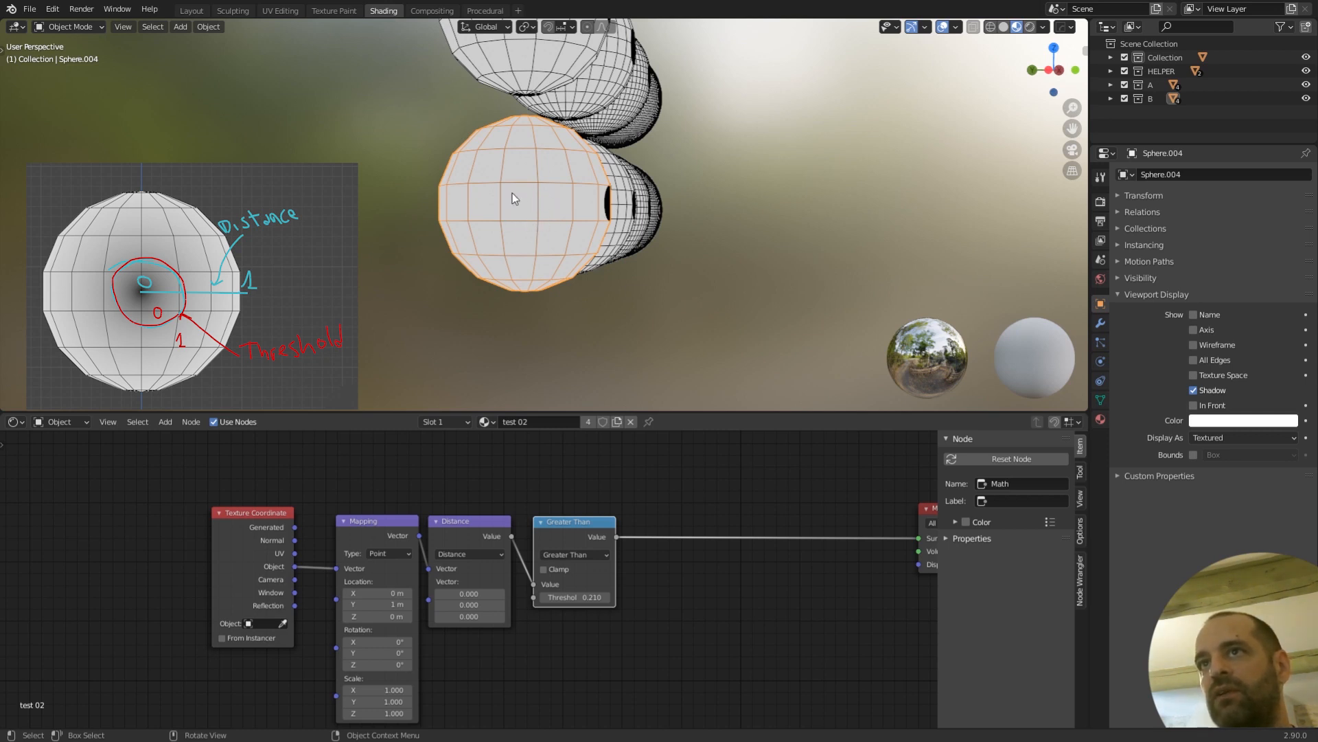
{"action": "left_click", "coordinate": [375, 521]}
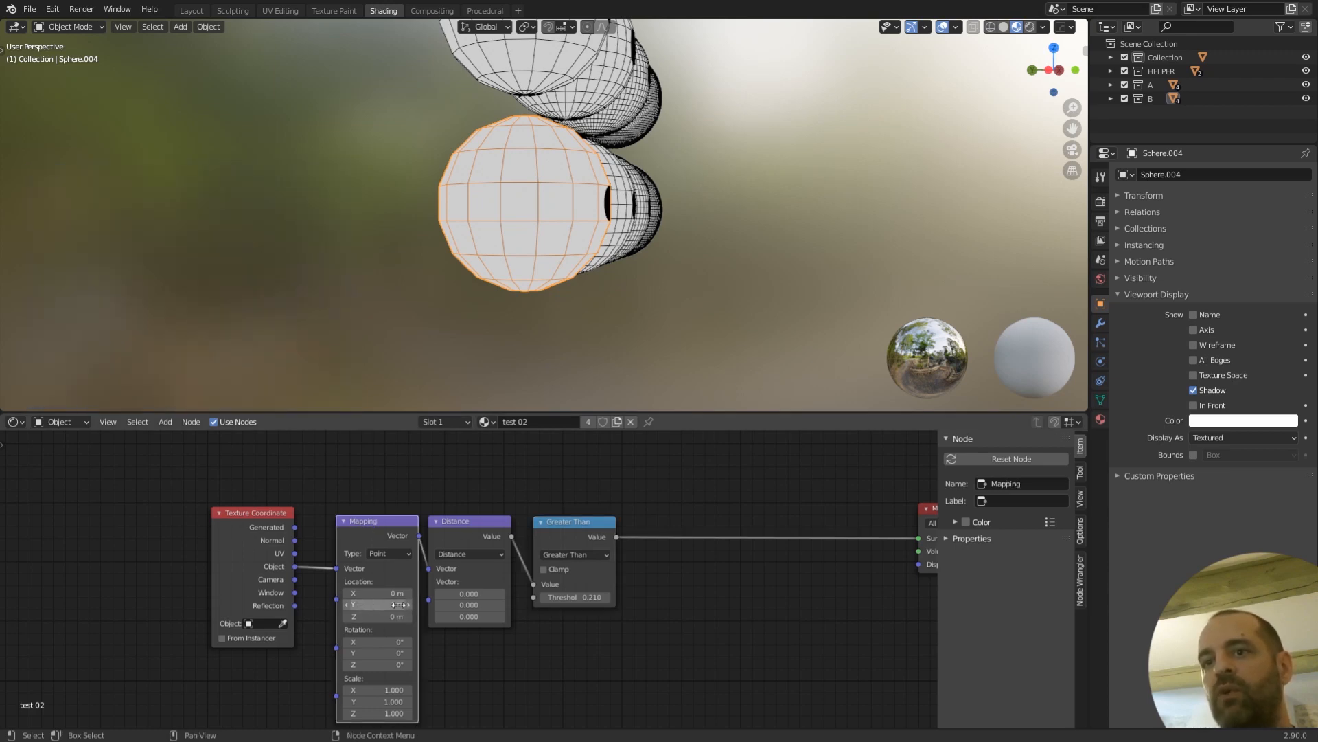
{"action": "mouse_move", "coordinate": [615, 222]}
{"action": "middle_mouse_down"}
{"action": "mouse_move", "coordinate": [671, 250]}
{"action": "mouse_move", "coordinate": [598, 230]}
{"action": "middle_mouse_up"}
{"action": "scroll", "coordinate": [598, 229], "scroll_direction": "up", "scroll_amount": 2}
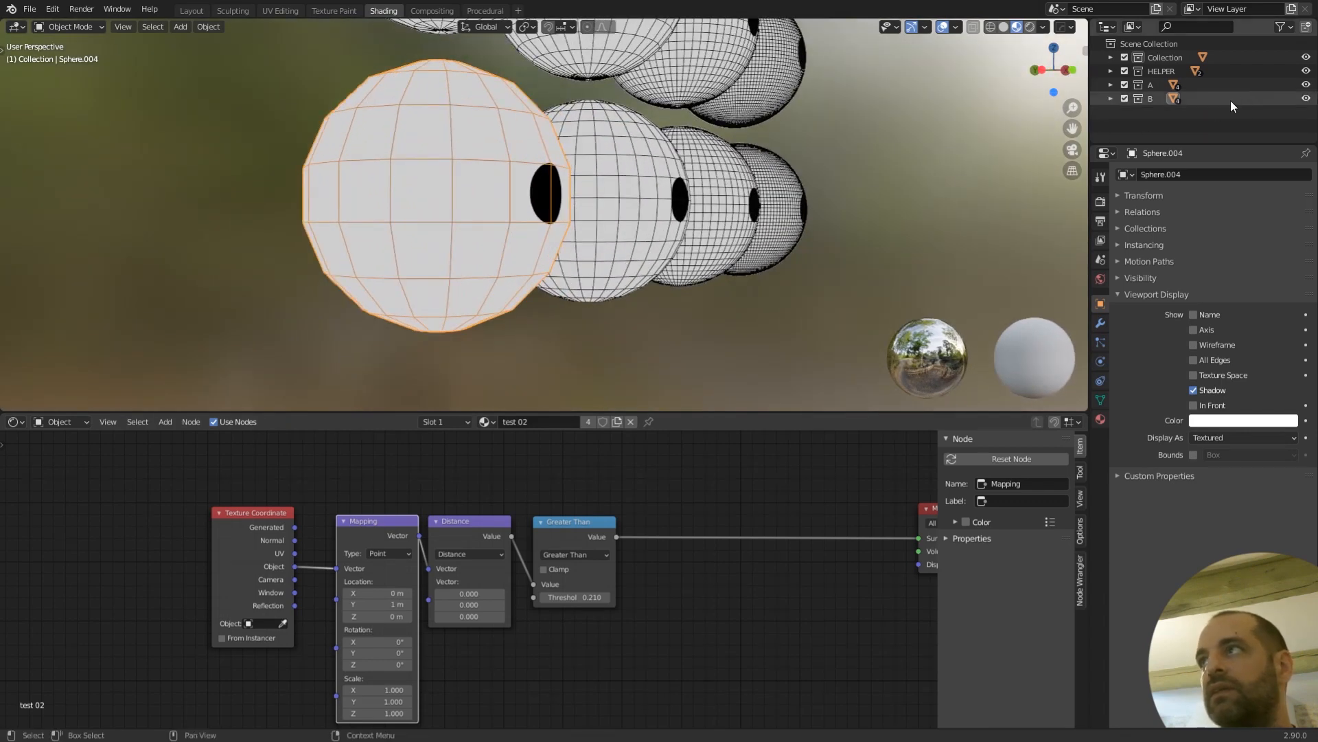
{"action": "left_click", "coordinate": [1110, 71]}
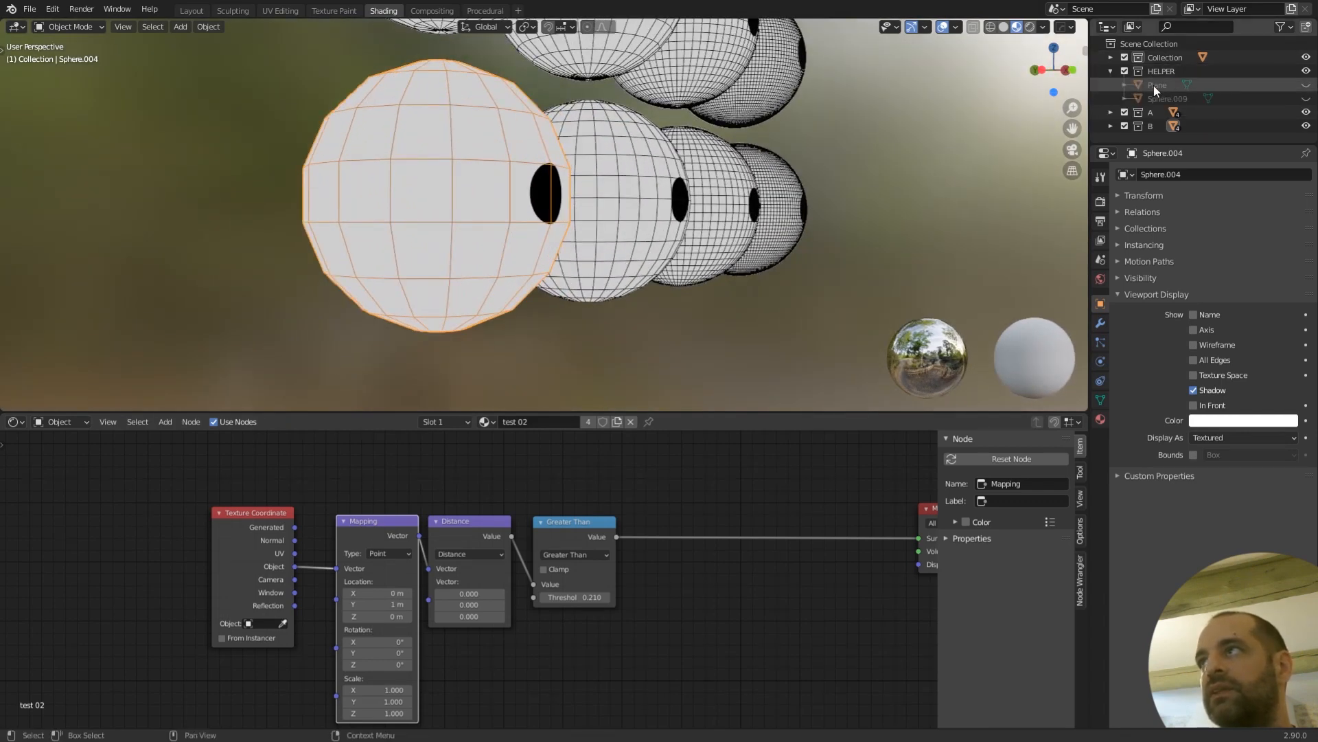
{"action": "left_click", "coordinate": [1306, 98]}
{"action": "scroll", "coordinate": [626, 218], "scroll_direction": "up", "scroll_amount": 3}
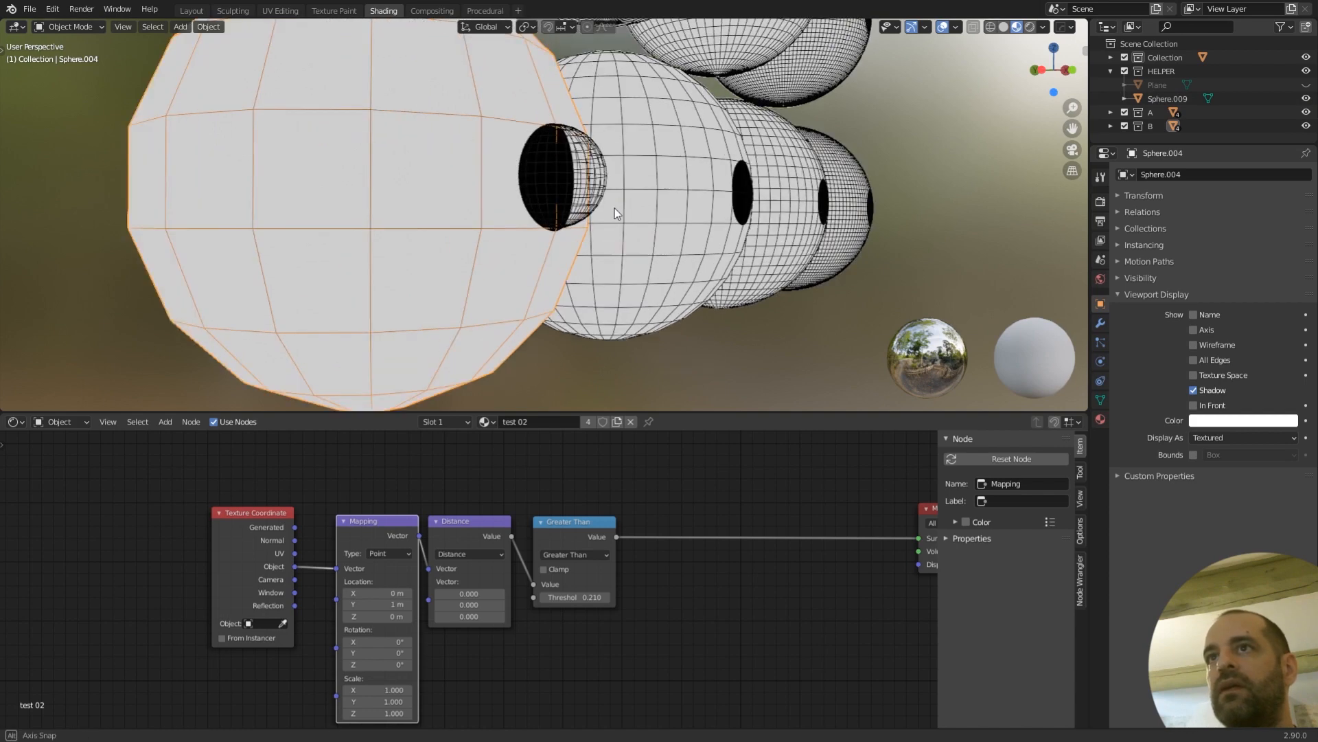
{"action": "middle_click_drag", "start_coordinate": [615, 208], "coordinate": [646, 178]}
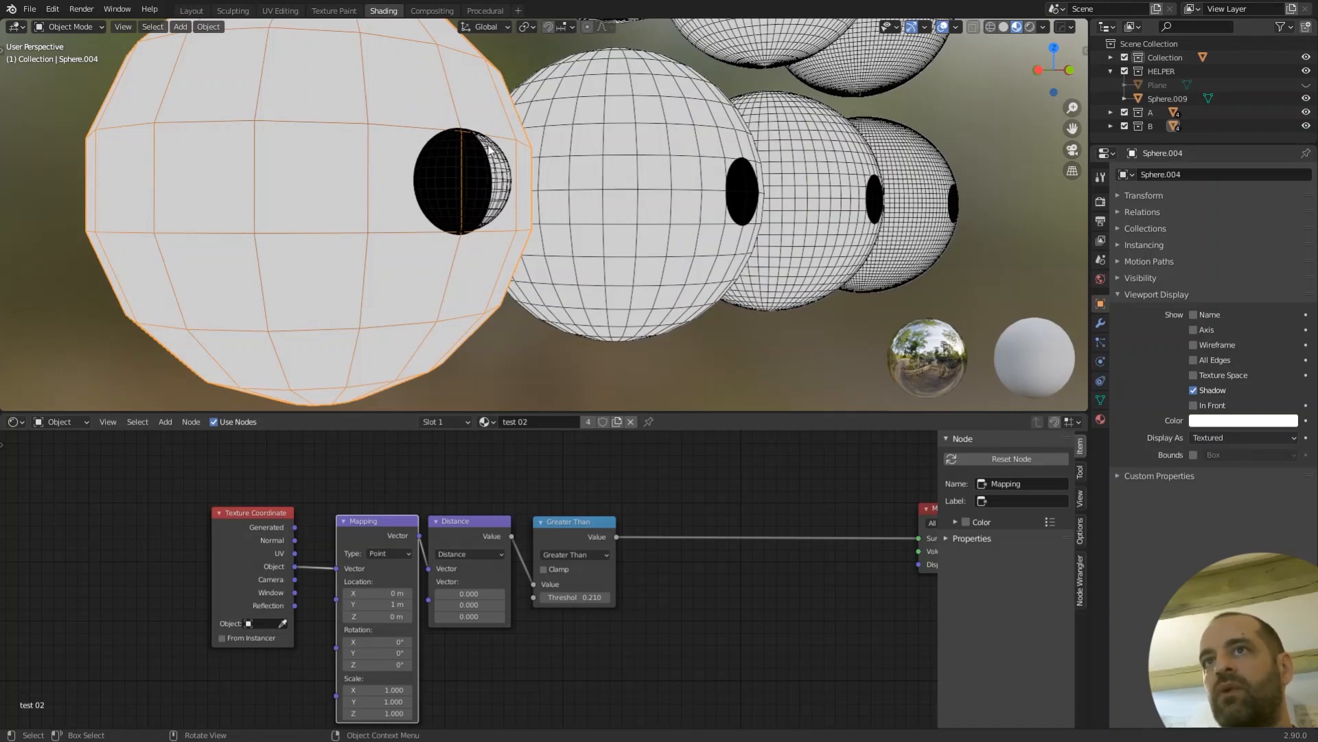
Briefly show the helper Plane, then hide both it and Sphere.009, and view the rows of spheres from the front.
{"action": "left_click", "coordinate": [1307, 85]}
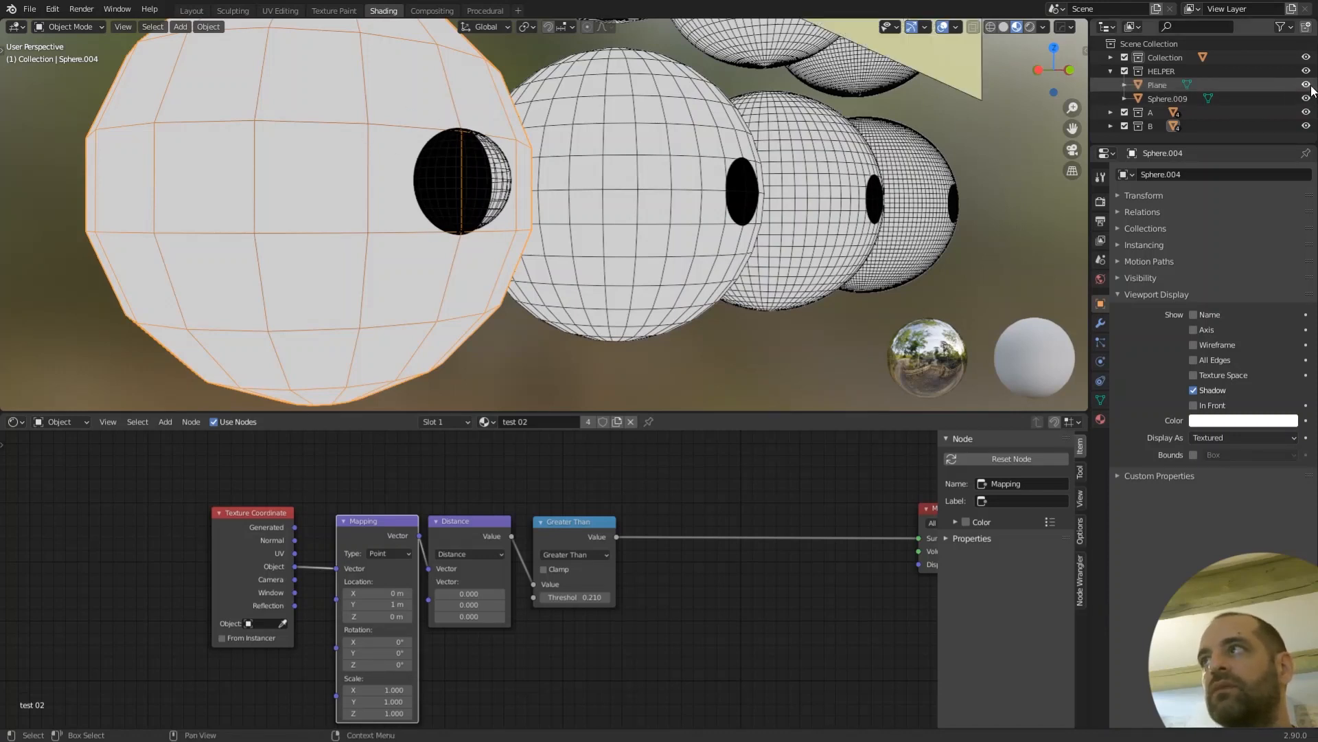
{"action": "left_click", "coordinate": [1307, 85]}
{"action": "left_click", "coordinate": [1307, 98]}
{"action": "middle_click_drag", "start_coordinate": [779, 234], "coordinate": [671, 265]}
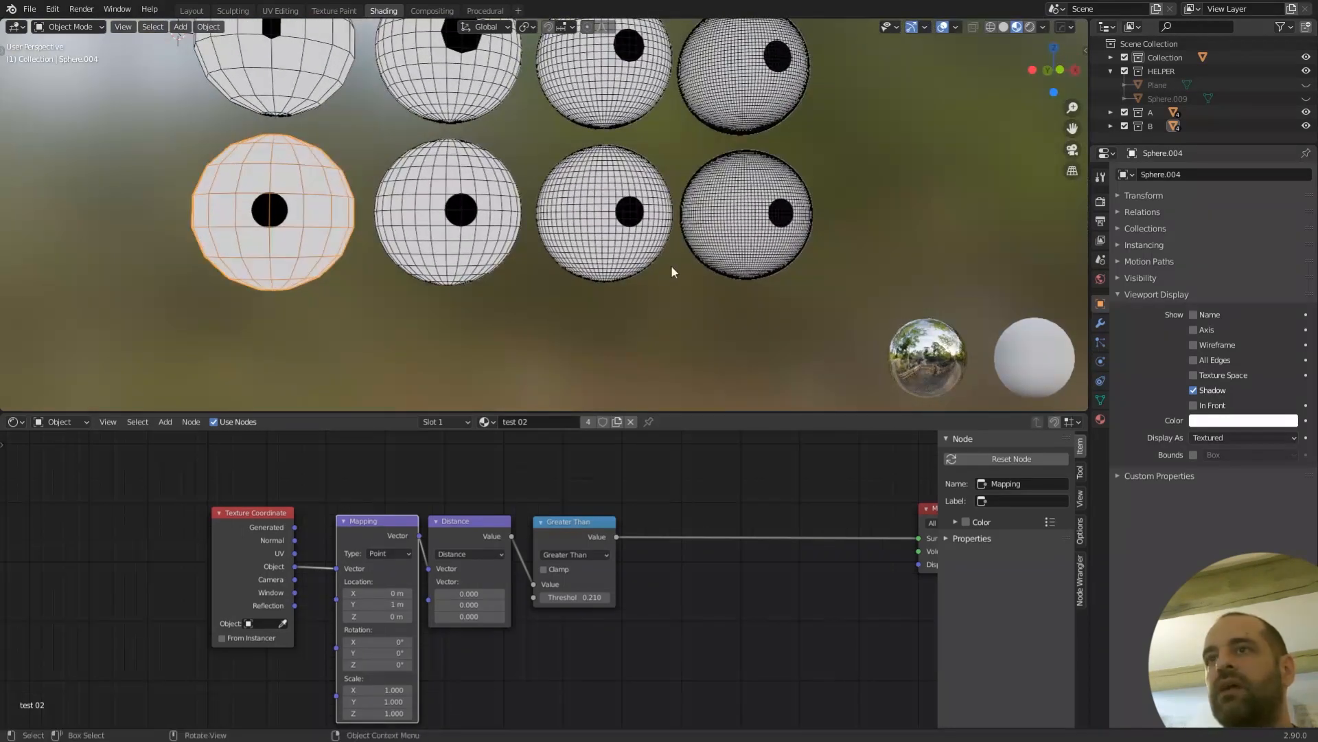